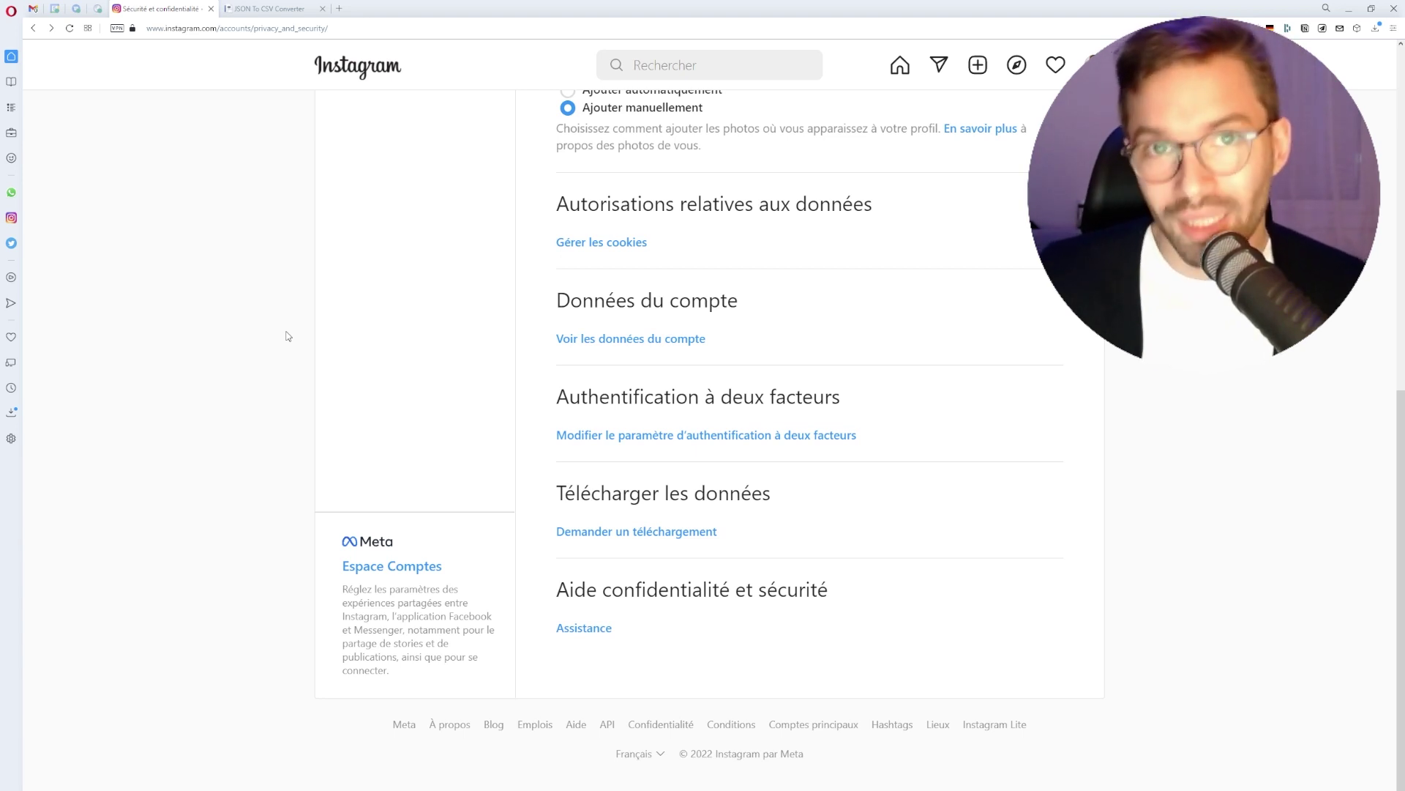
# Step: Open the request for downloading the account data in Instagram's privacy and security settings, choose the JSON format and continue
pyautogui.click(1092, 64)
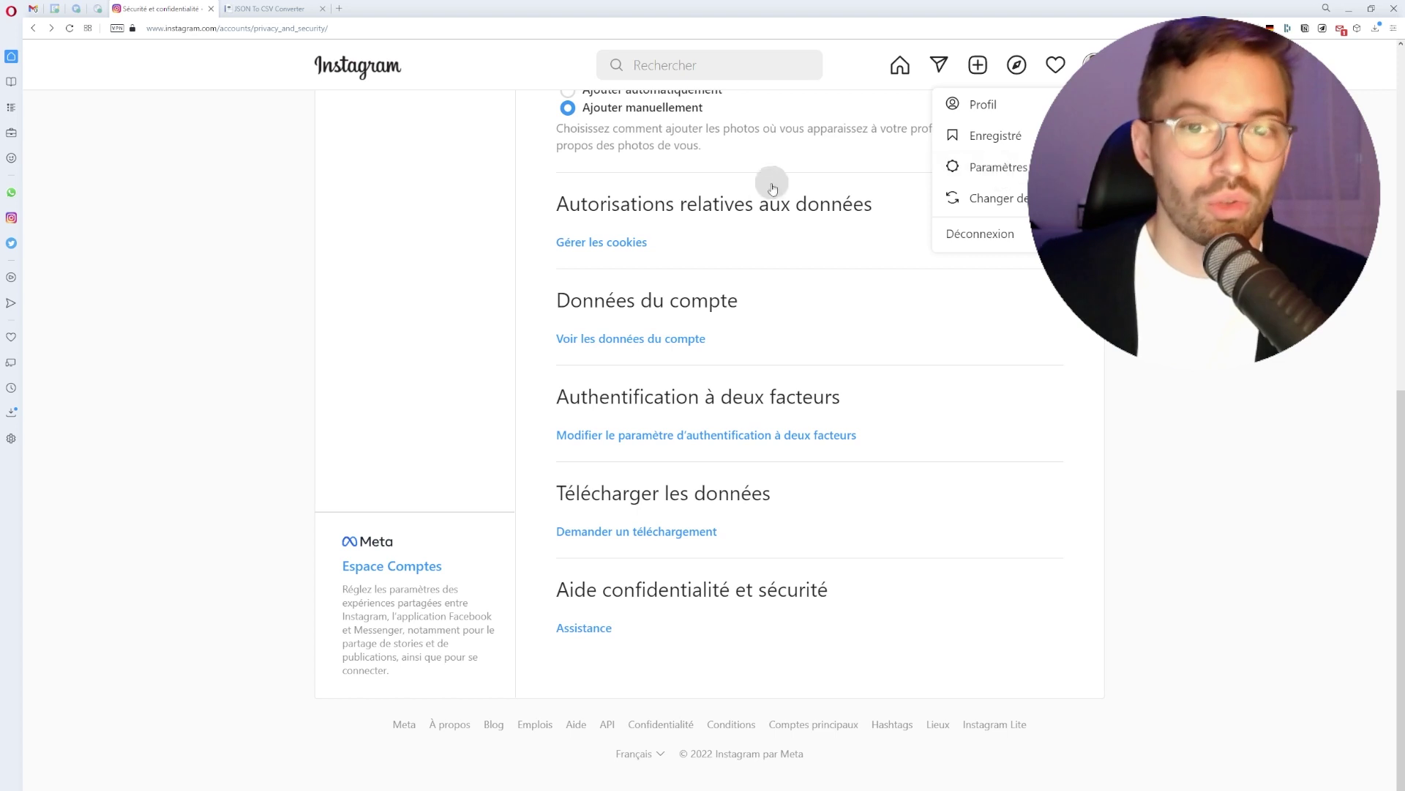
pyautogui.click(367, 247)
pyautogui.scroll(5, 367, 246)
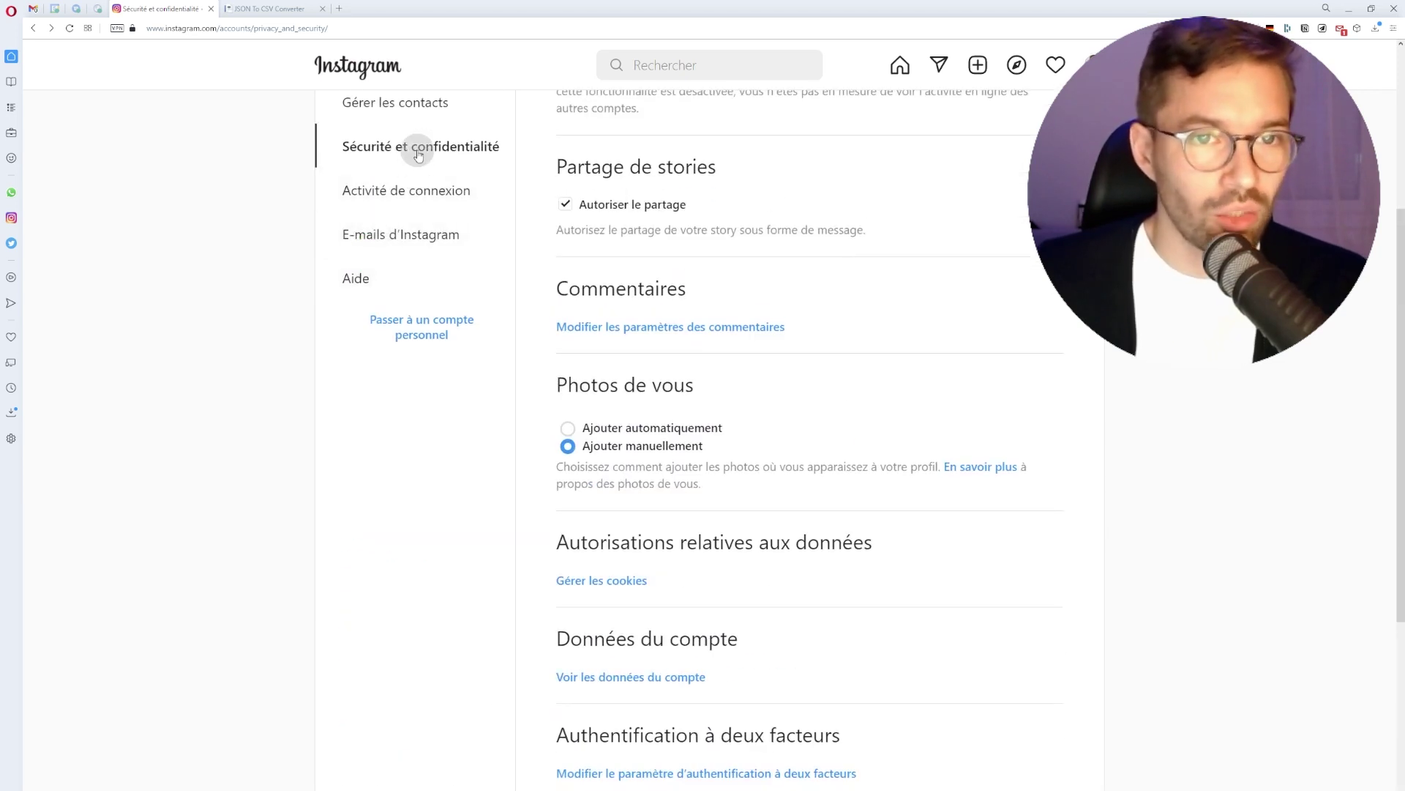
pyautogui.scroll(-5, 739, 344)
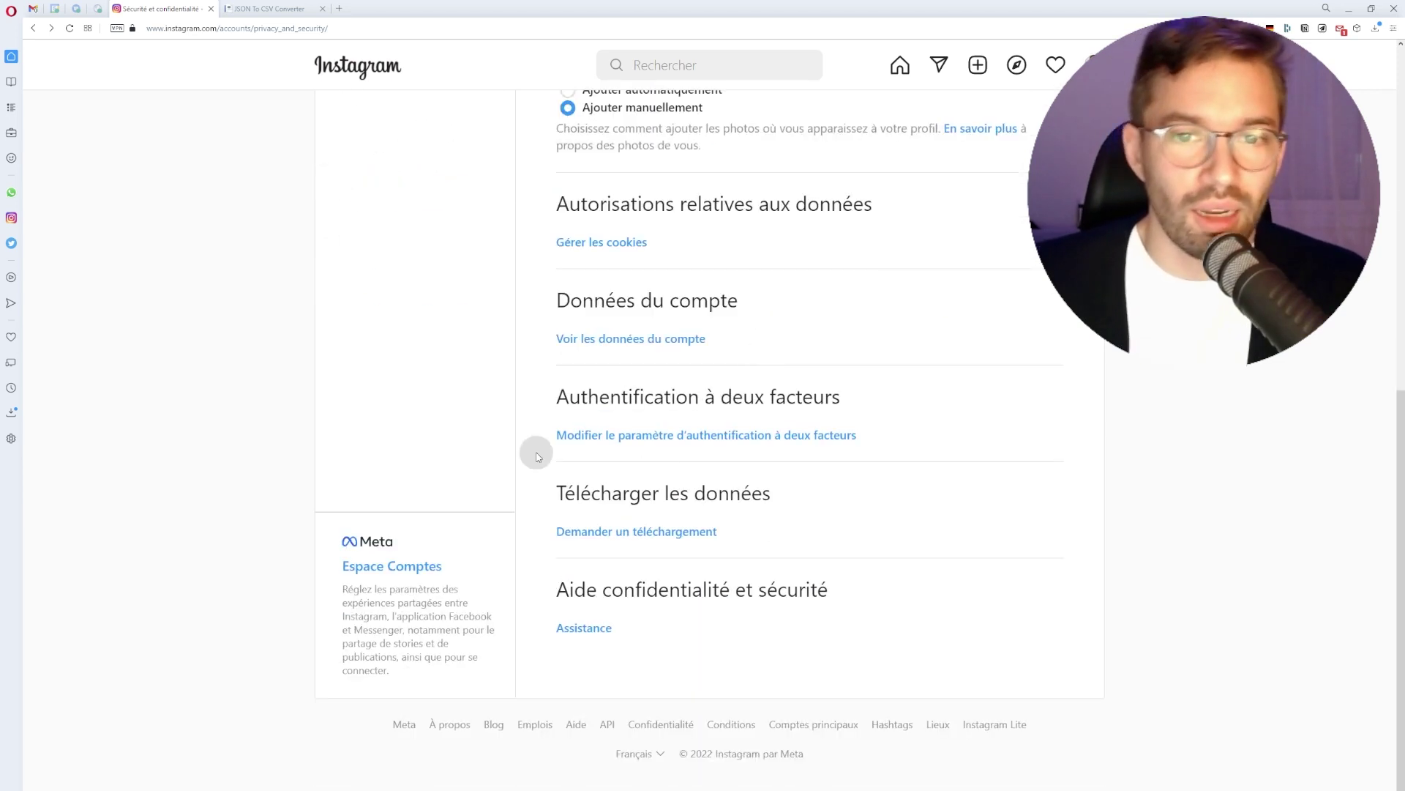
pyautogui.click(617, 539)
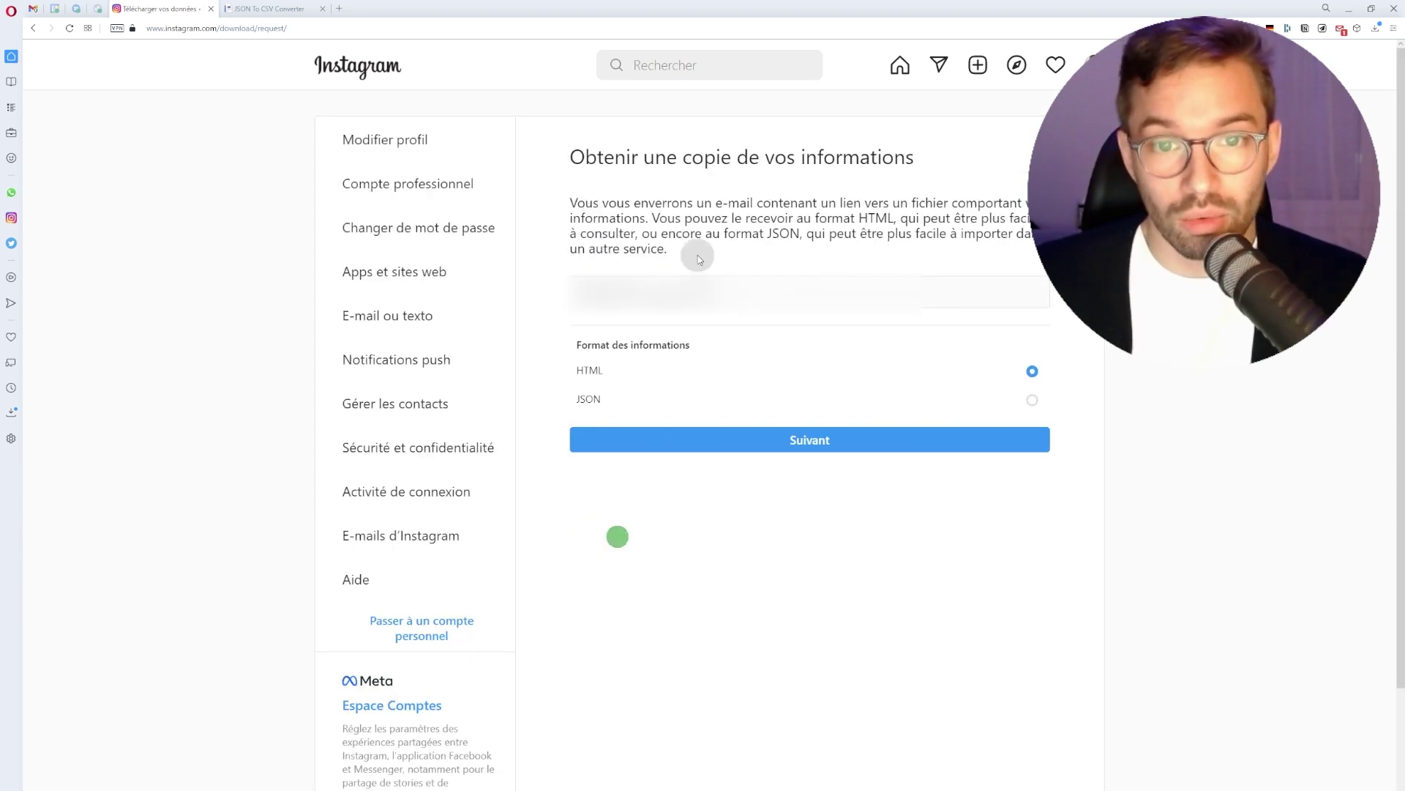
pyautogui.click(653, 405)
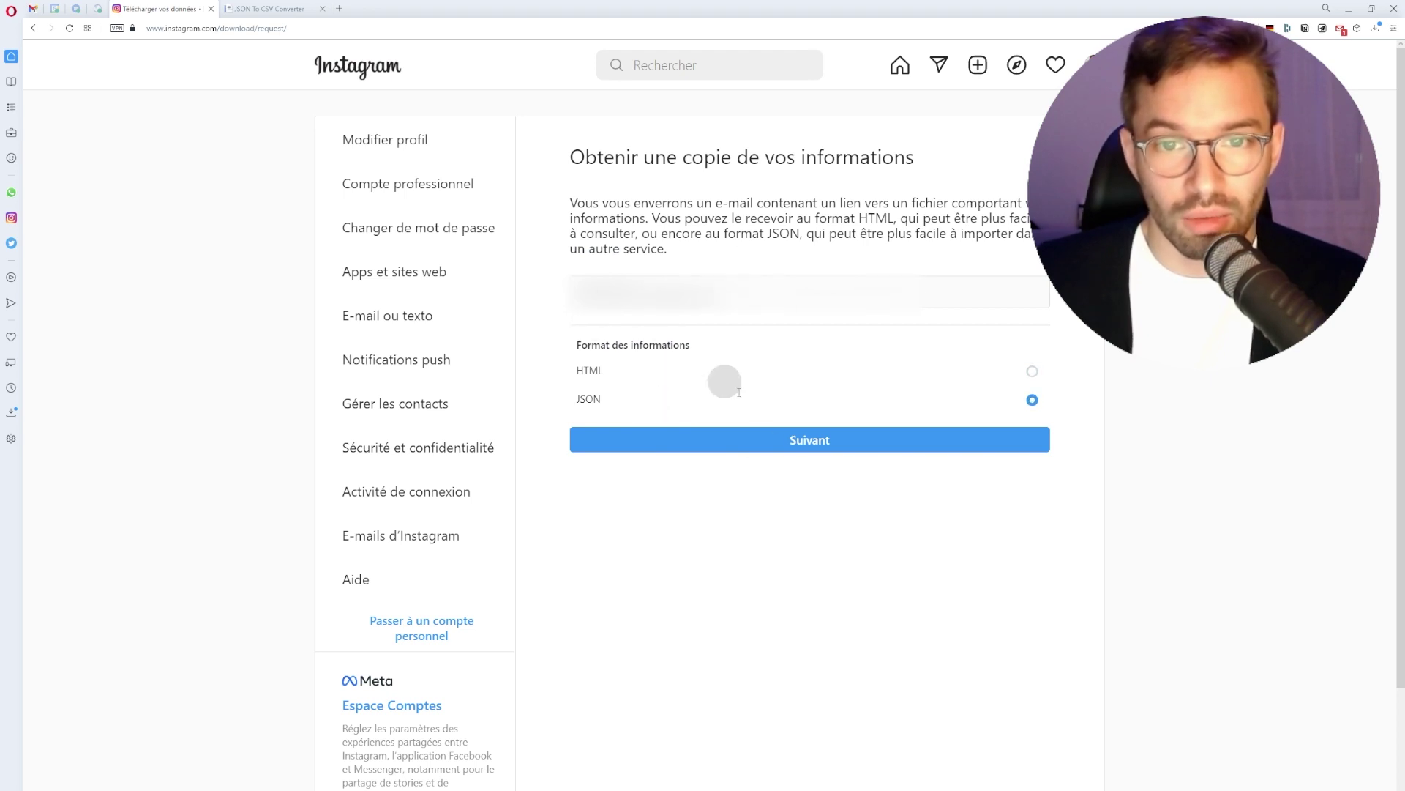
pyautogui.click(808, 454)
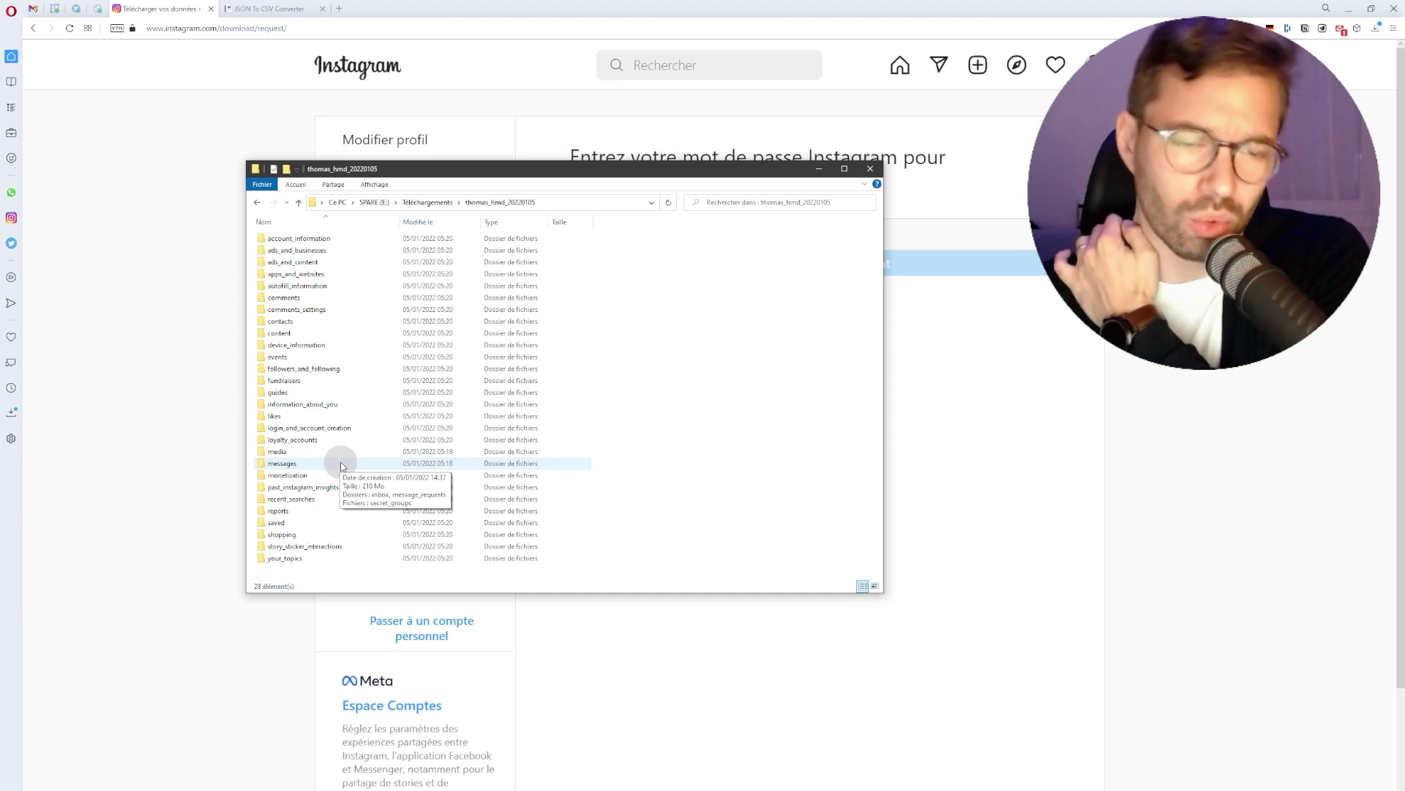
# Step: Look through the saved and likes folders of the extracted Instagram export and locate the saved_posts JSON file in the saved folder
pyautogui.doubleClick(315, 522)
pyautogui.click(327, 256)
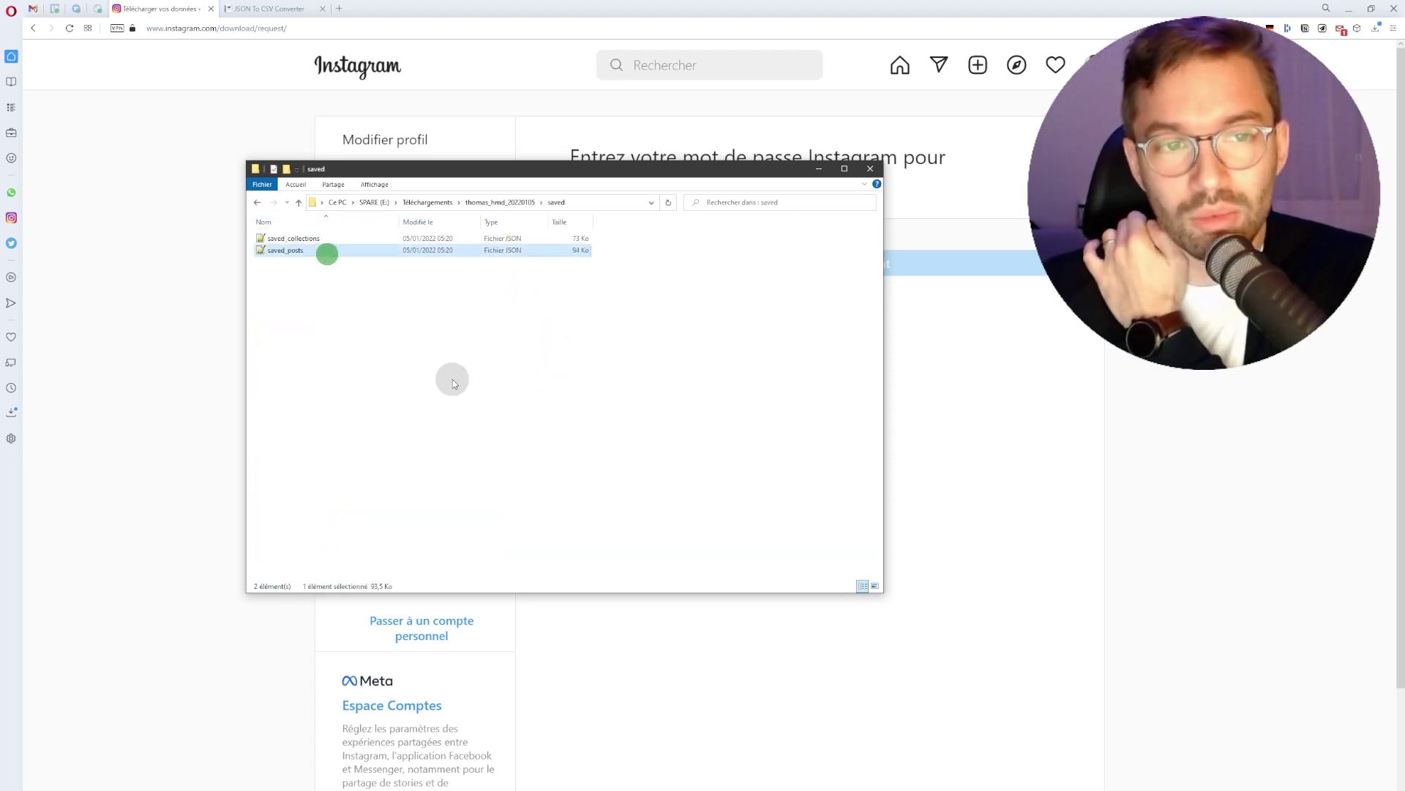
pyautogui.click(448, 378)
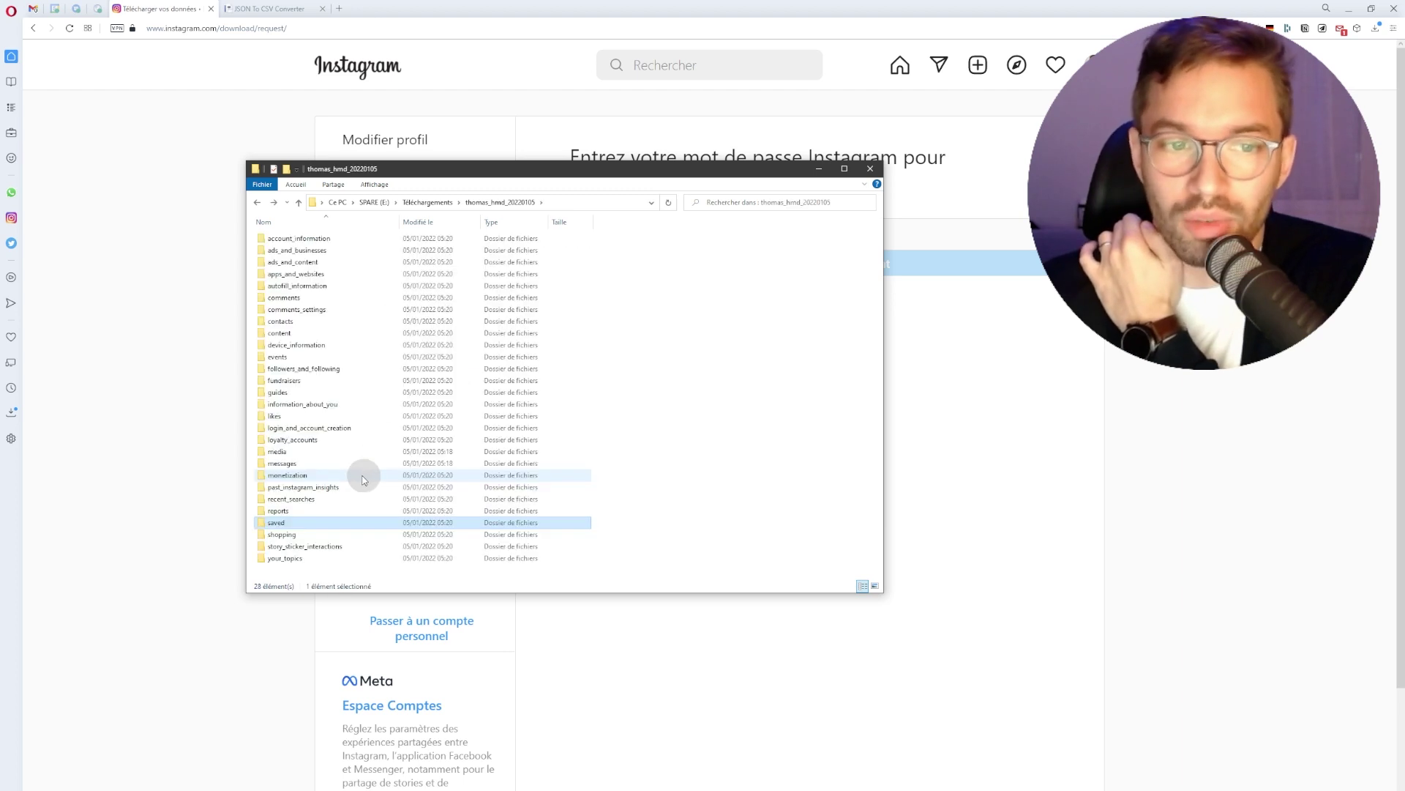
pyautogui.doubleClick(329, 413)
pyautogui.hotkey('alt', 'Left')
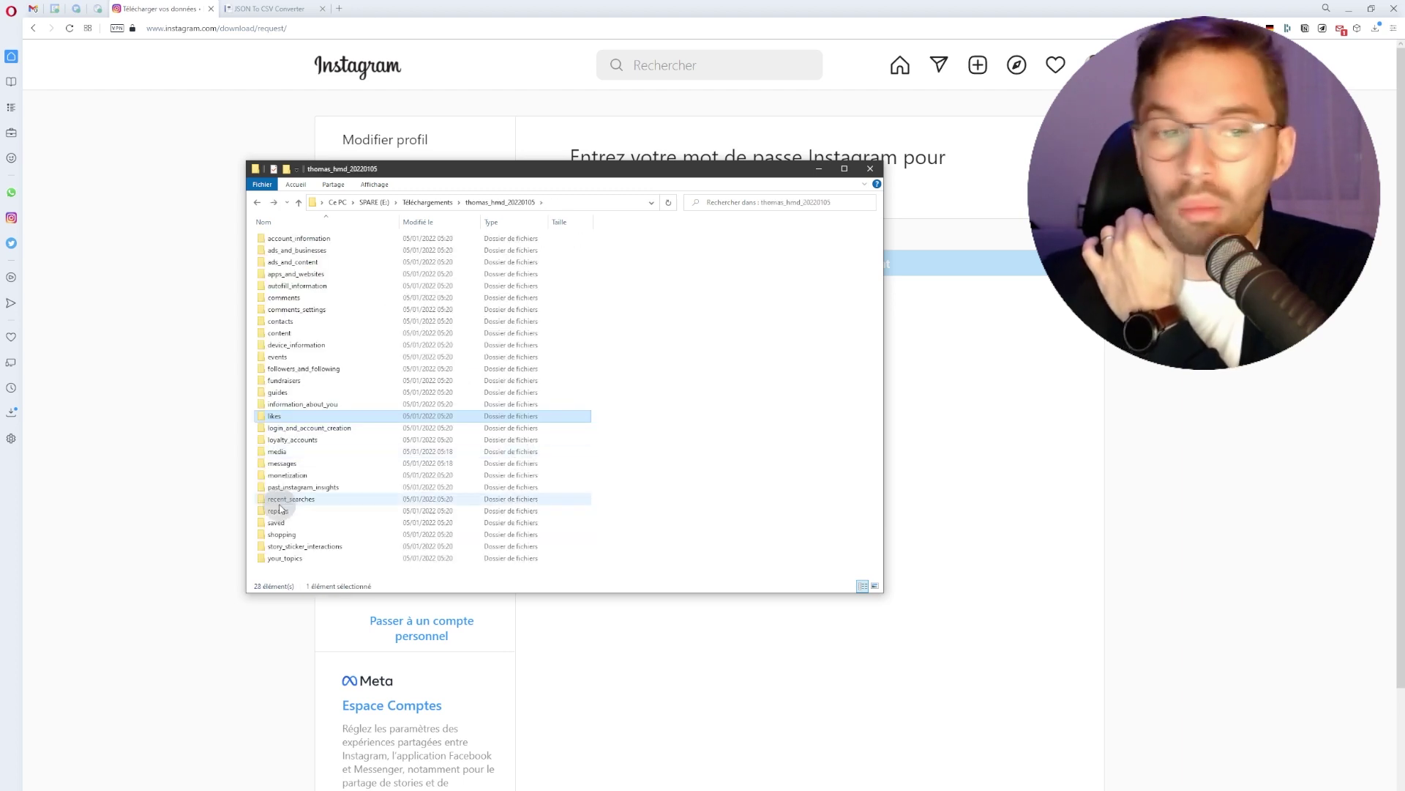
pyautogui.doubleClick(301, 525)
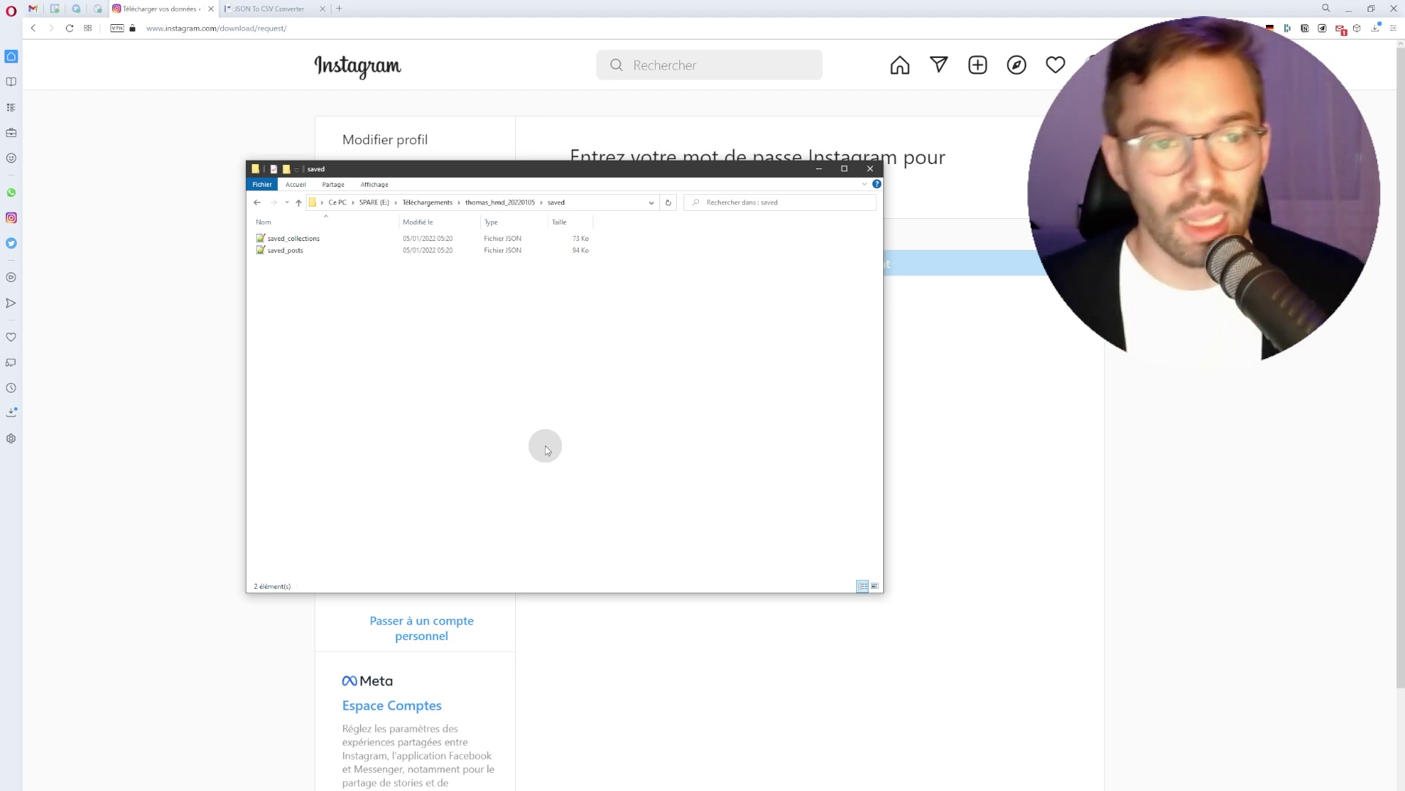
pyautogui.click(297, 253)
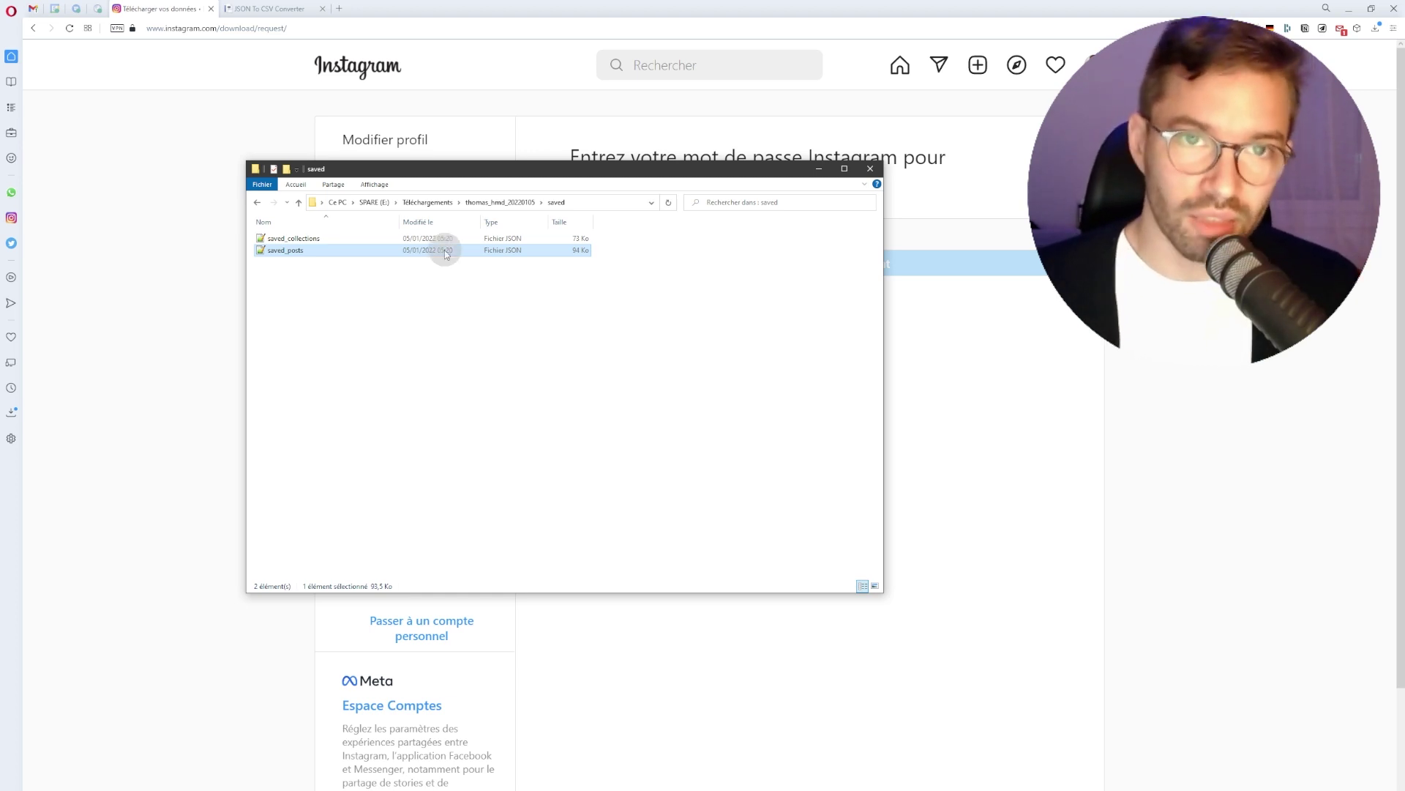
# Step: Switch to the online JSON to CSV converter, load saved_posts.json, convert it to CSV and download the result
pyautogui.hotkey('alt', 'Tab')
pyautogui.click(276, 15)
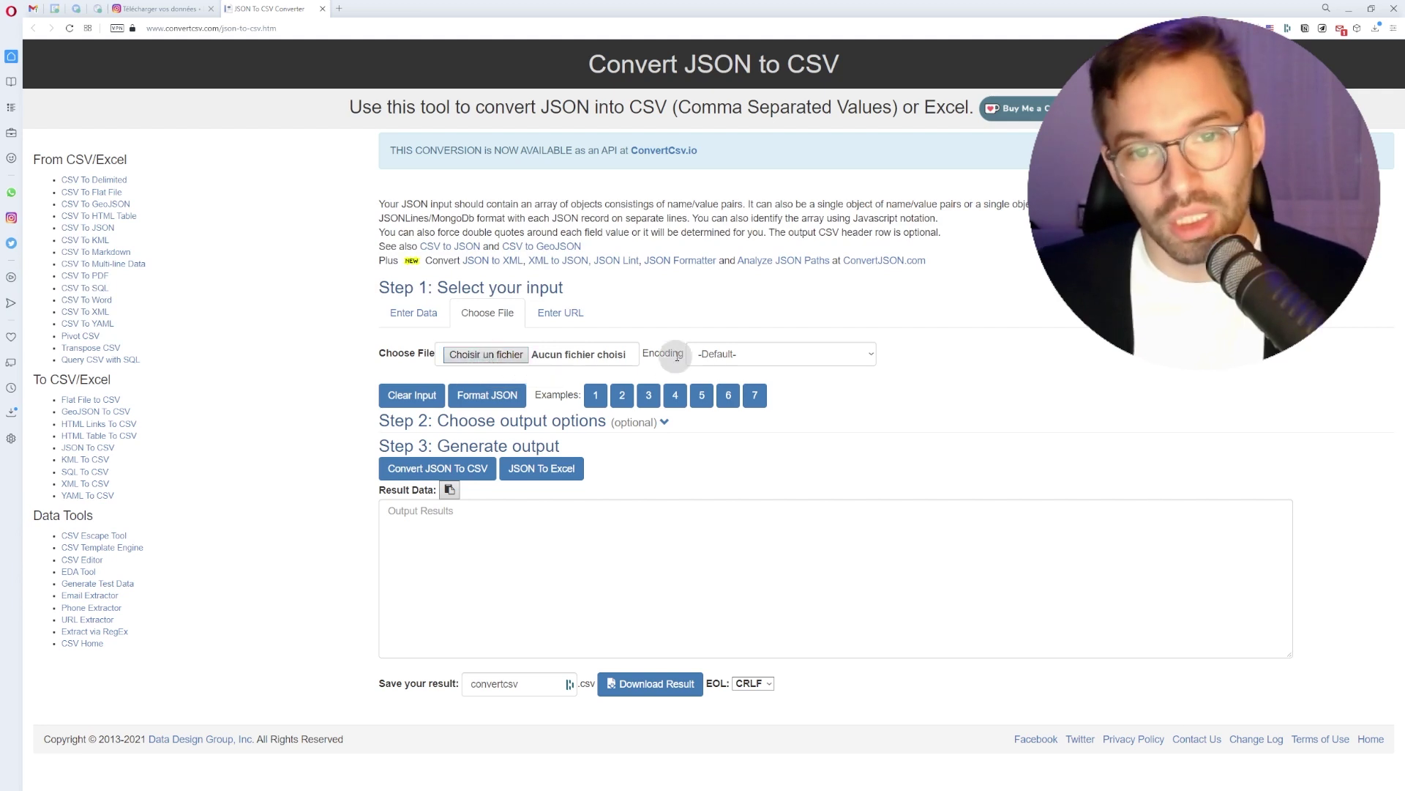
pyautogui.click(486, 355)
pyautogui.doubleClick(449, 560)
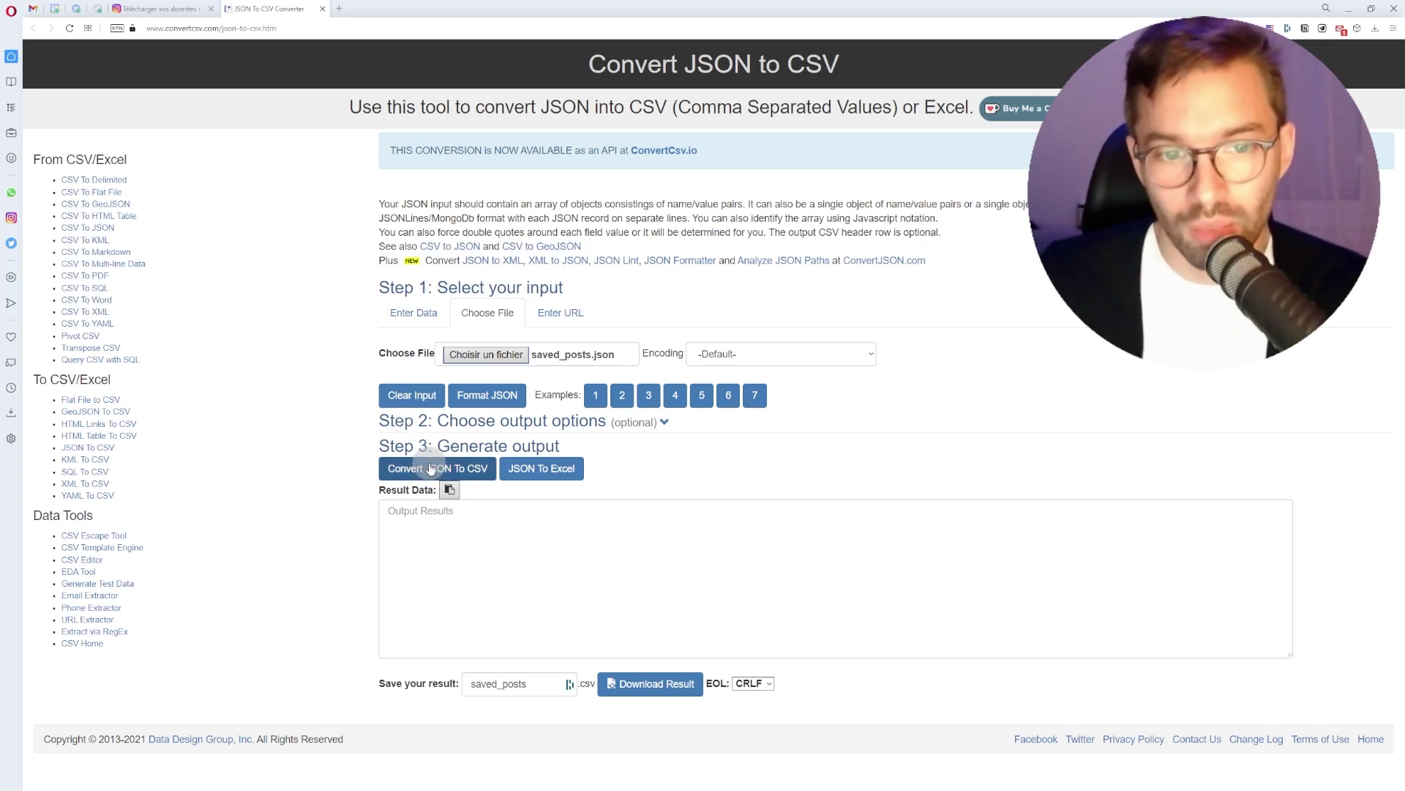
pyautogui.click(432, 470)
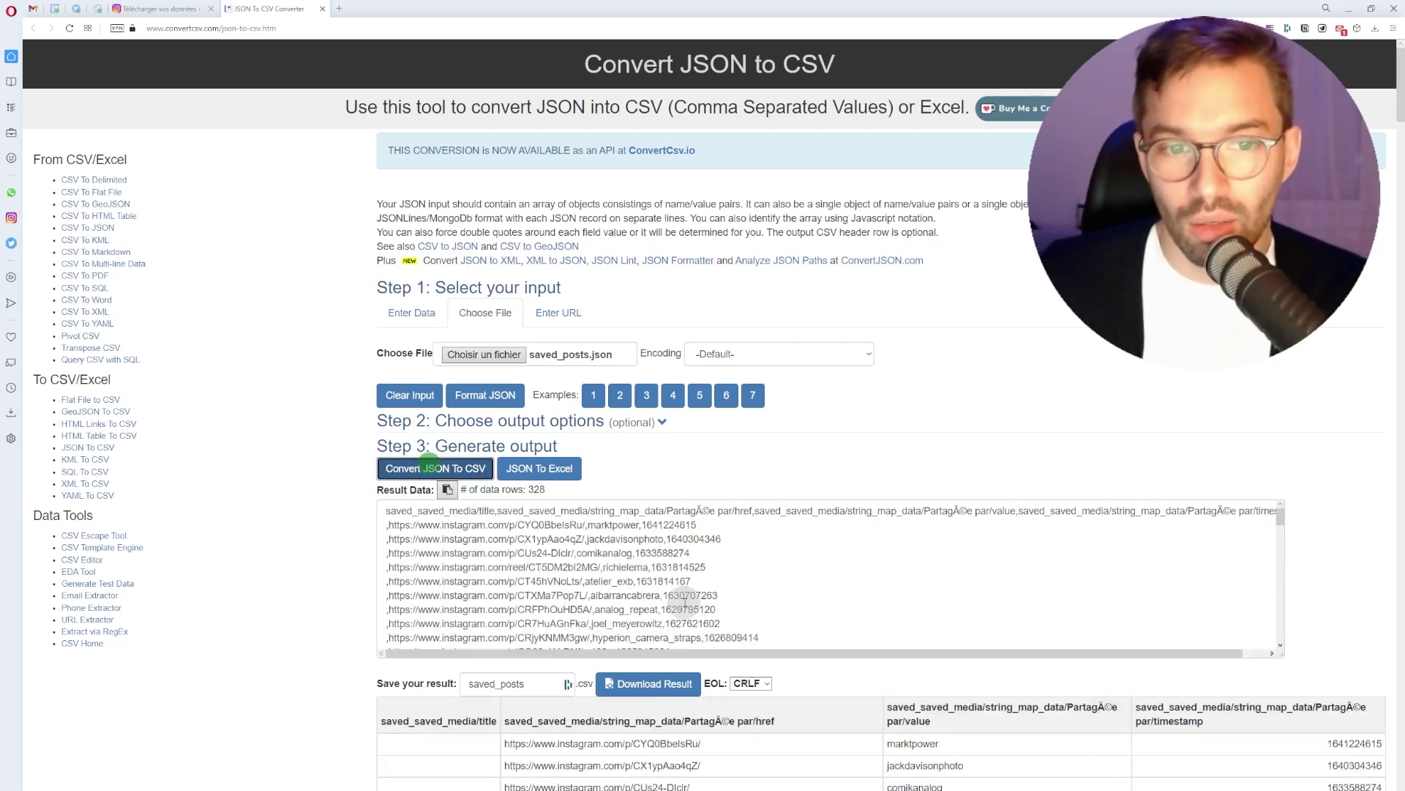
pyautogui.click(663, 694)
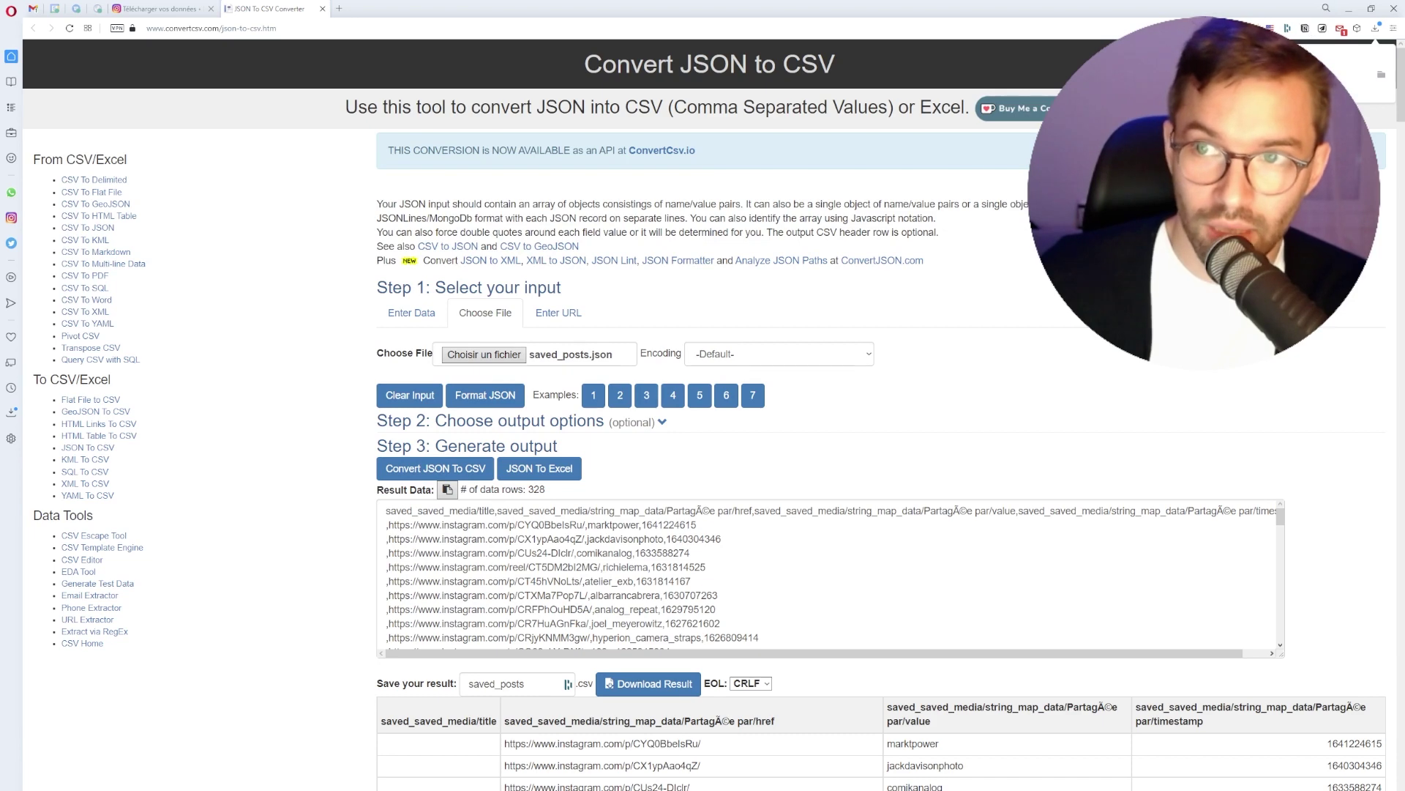
# Step: Switch to Notion and create a sub-page titled "Ma base CSV" inside the Import Instagram page
pyautogui.hotkey('alt', 'Tab')
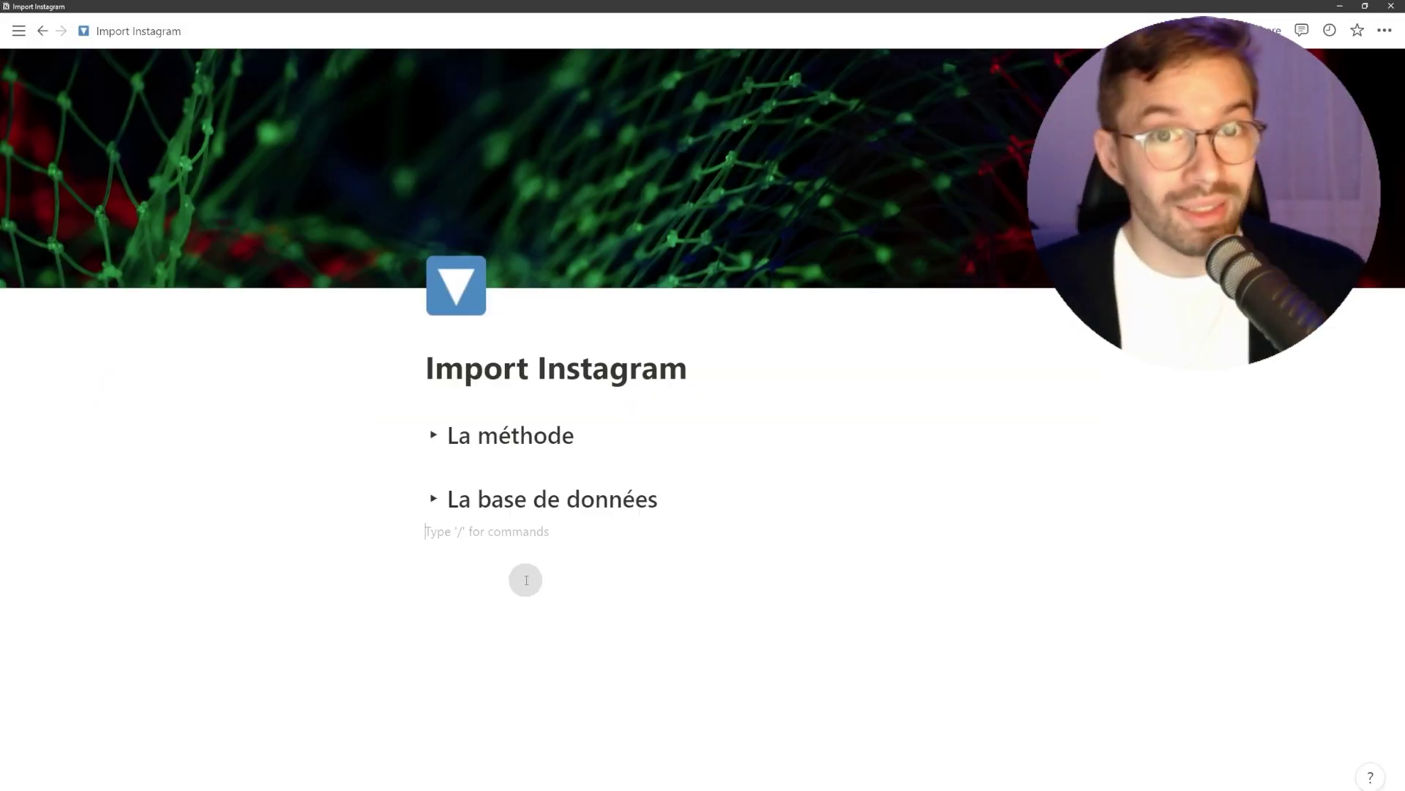
pyautogui.write('/')
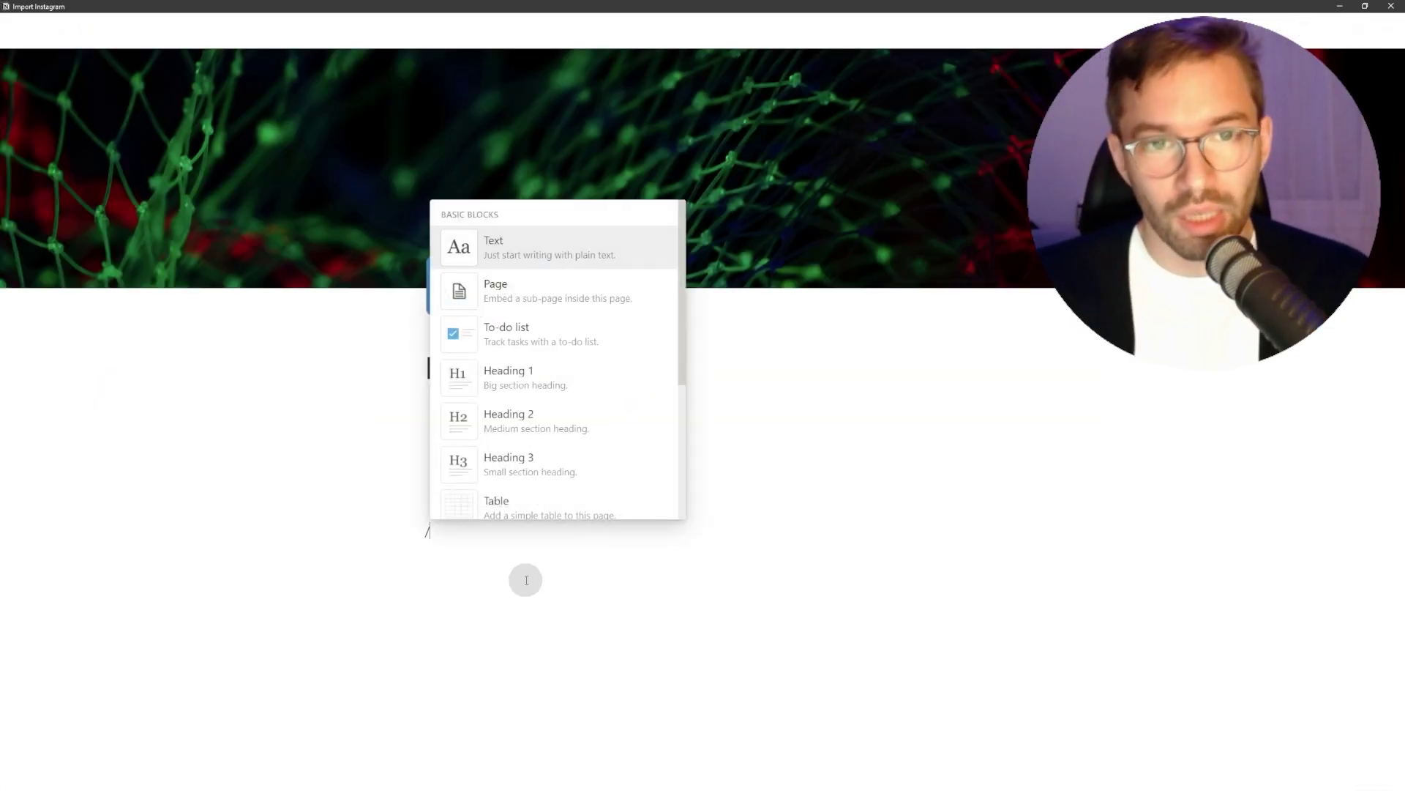
pyautogui.press('Down')
pyautogui.press('Return')
pyautogui.write('Ma')
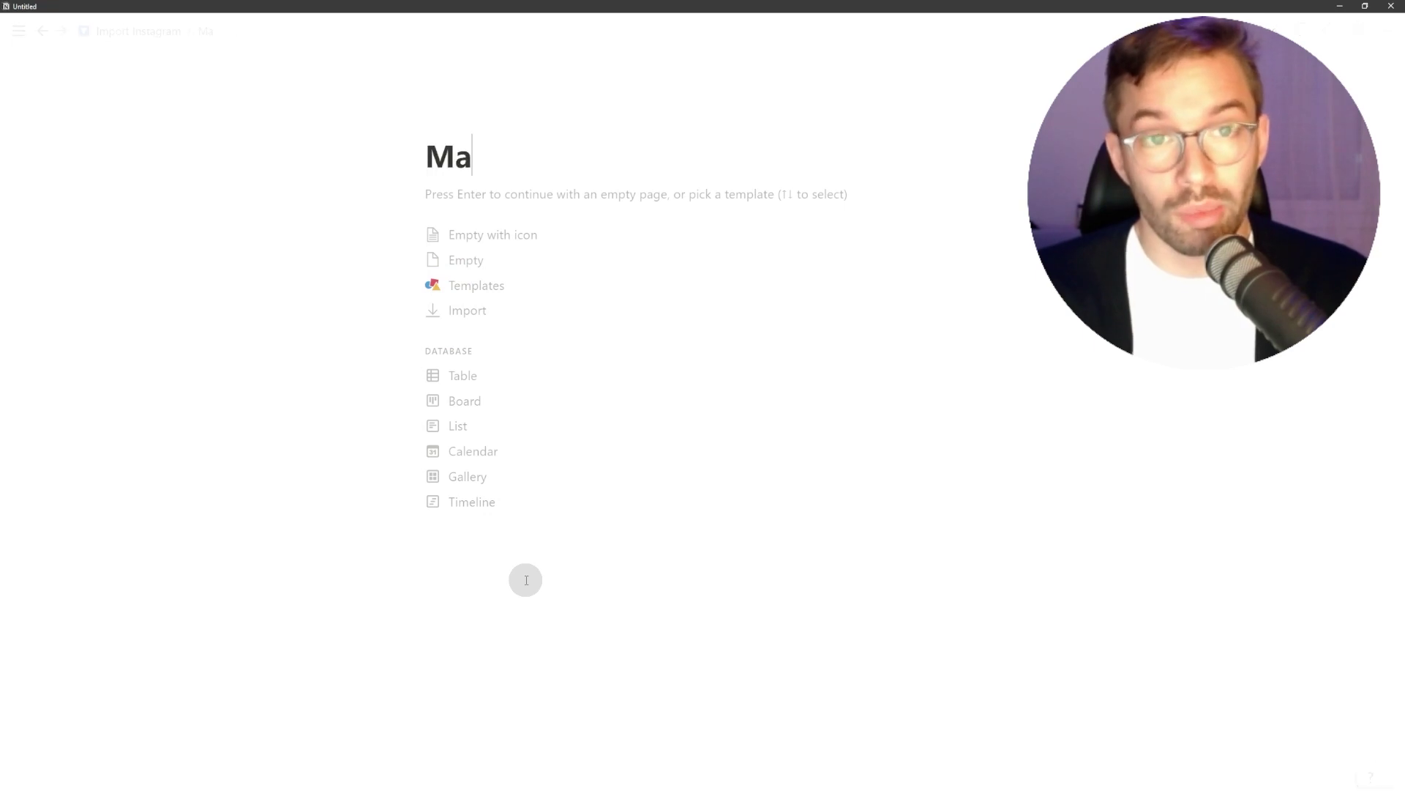
pyautogui.write(' base CSV')
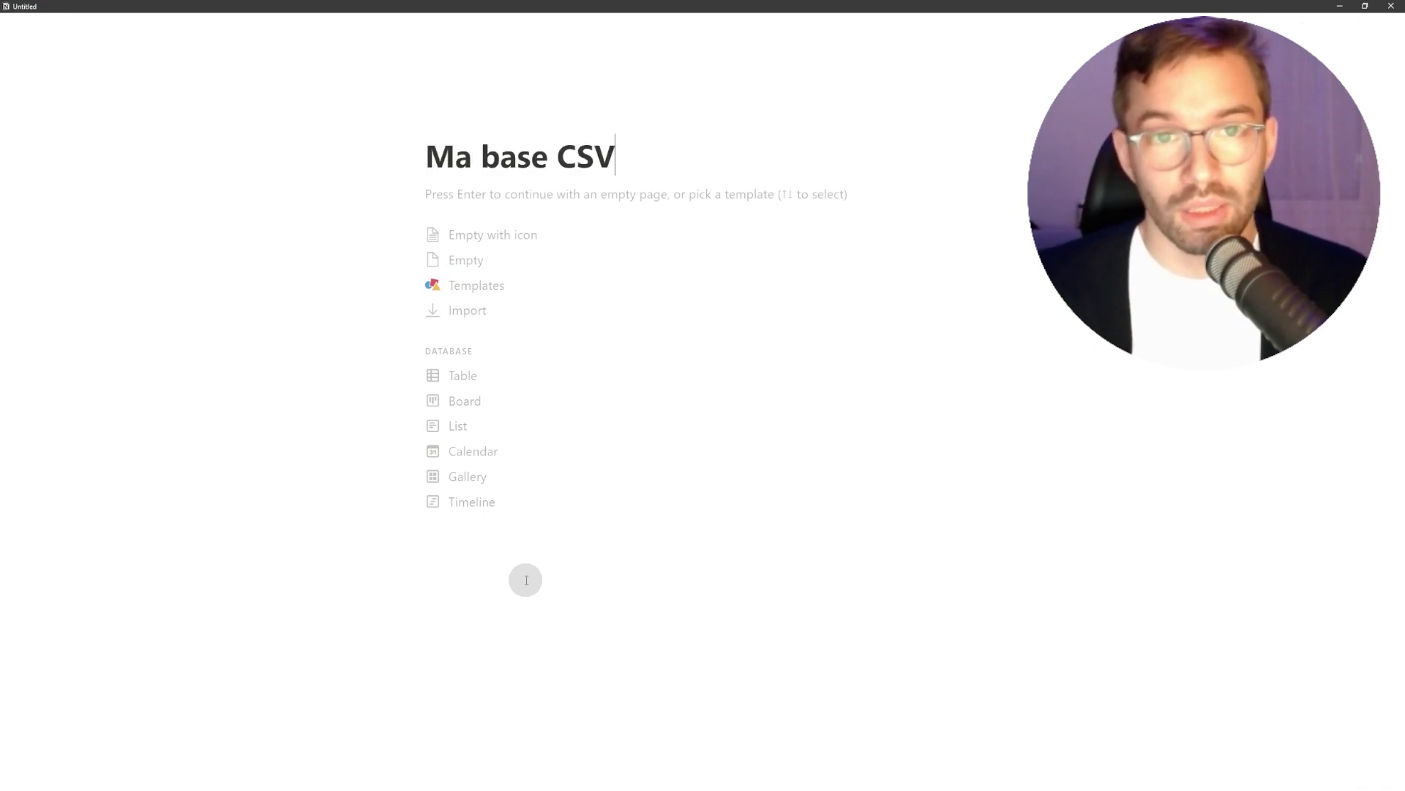
# Step: Import the saved_posts (1) CSV file as a database, widen its link column and go back to the Import Instagram page
pyautogui.click(489, 319)
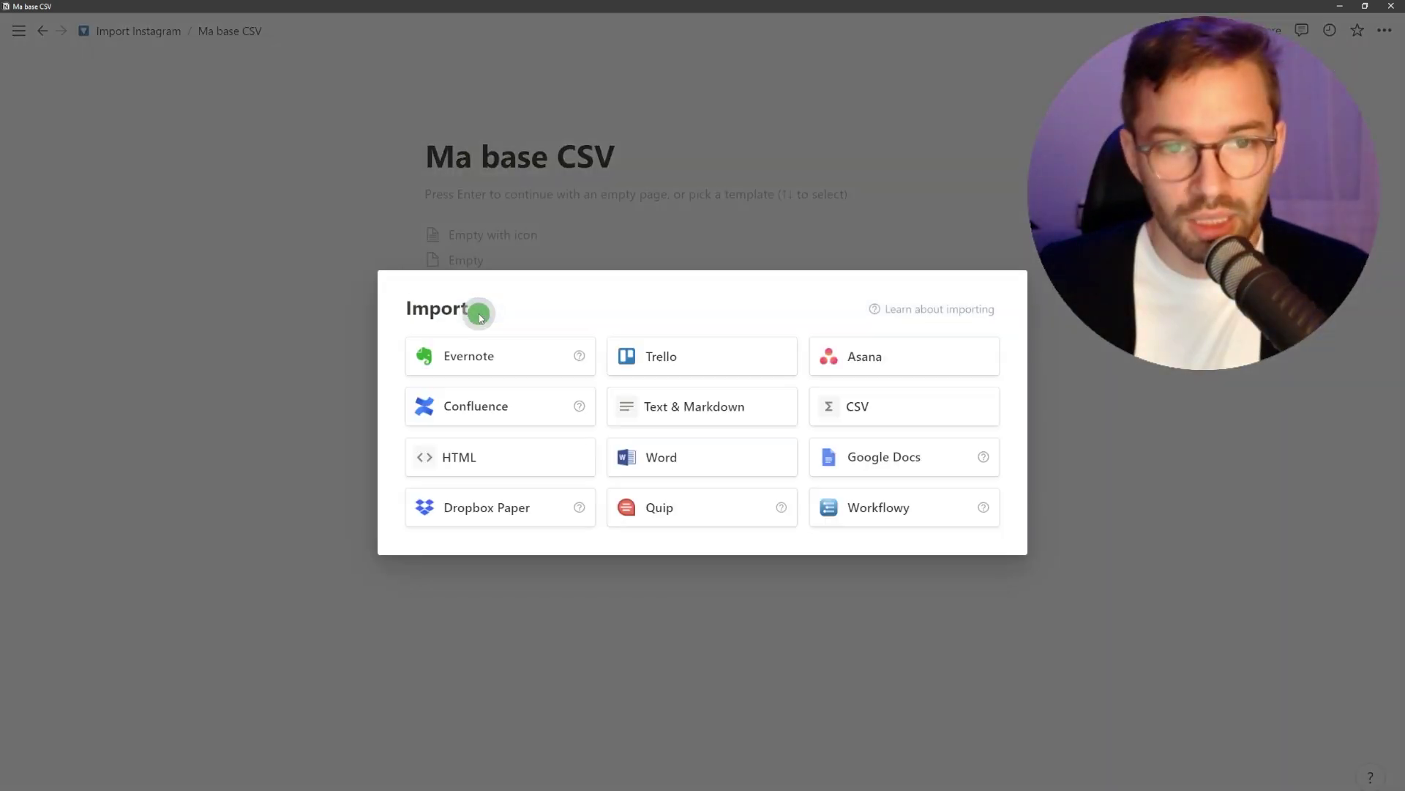
pyautogui.click(858, 407)
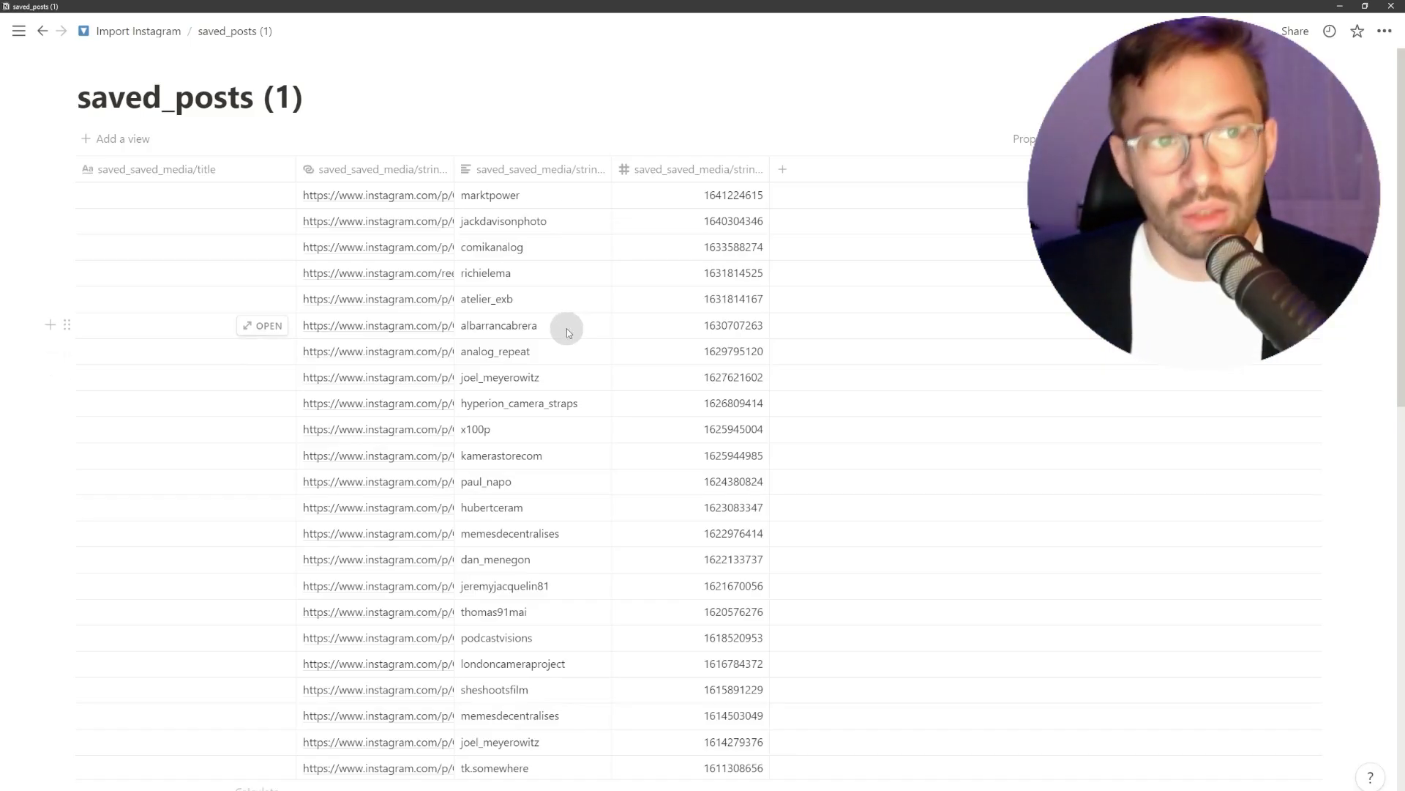
pyautogui.moveTo(454, 162); pyautogui.dragTo(512, 164)
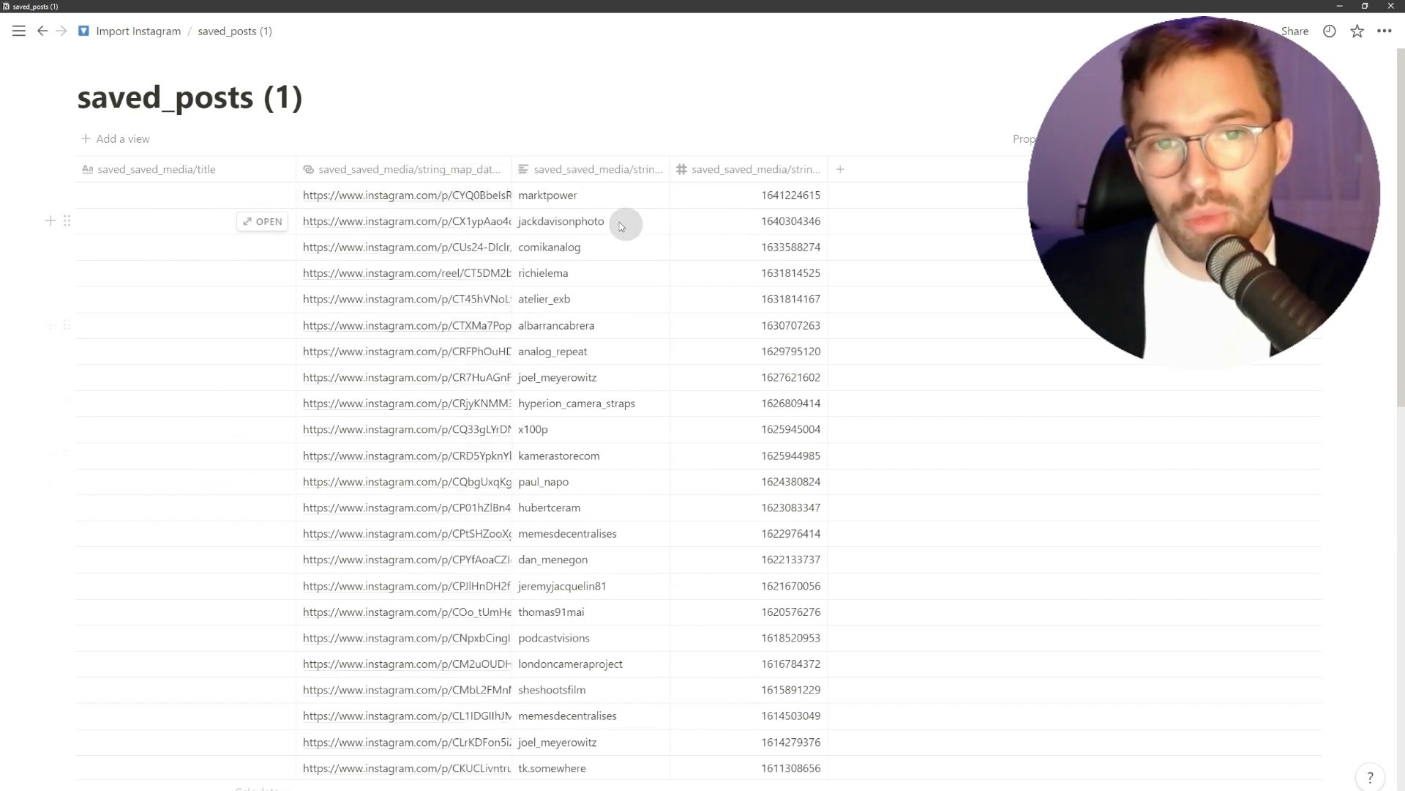
pyautogui.scroll(-4, 598, 319)
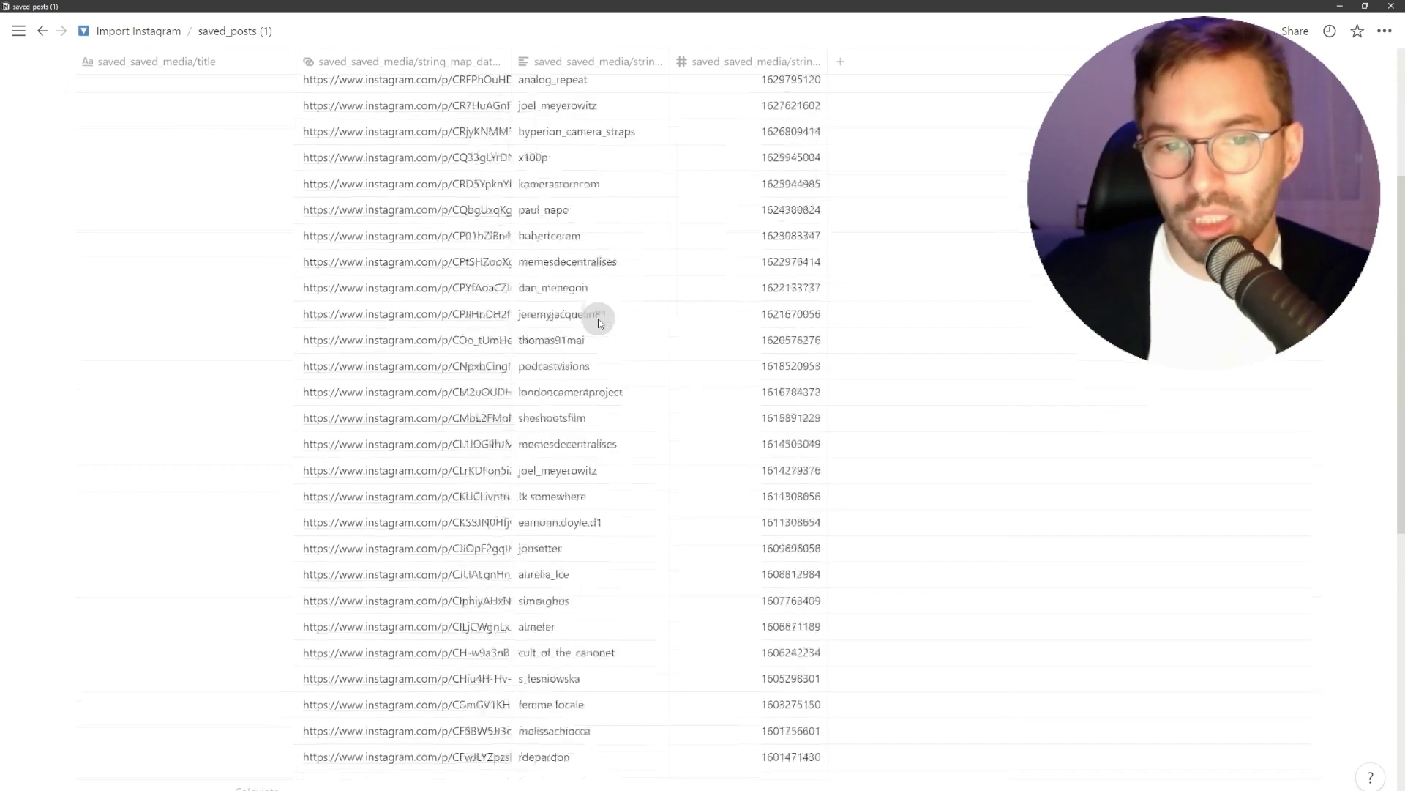
pyautogui.scroll(2, 599, 318)
pyautogui.scroll(1, 599, 319)
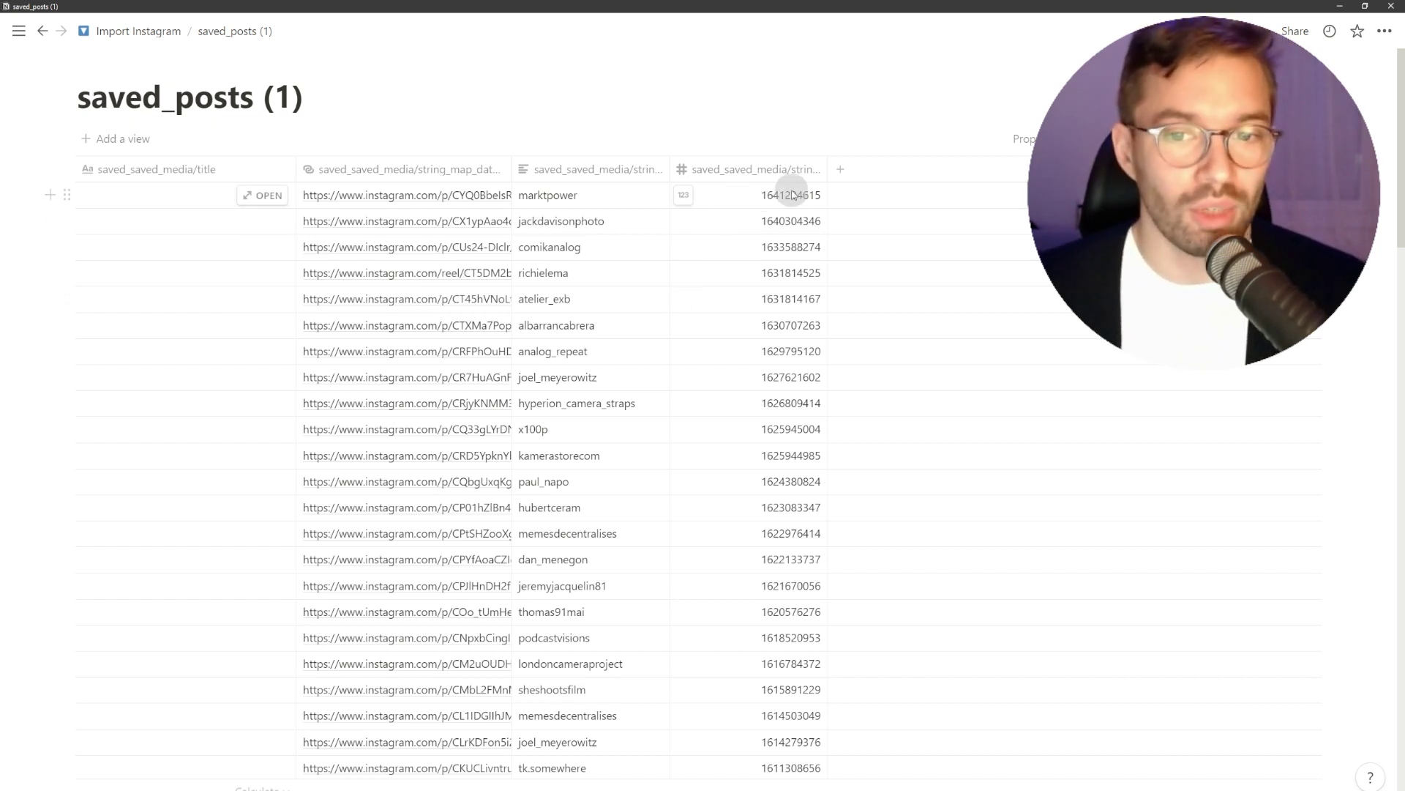
pyautogui.click(150, 31)
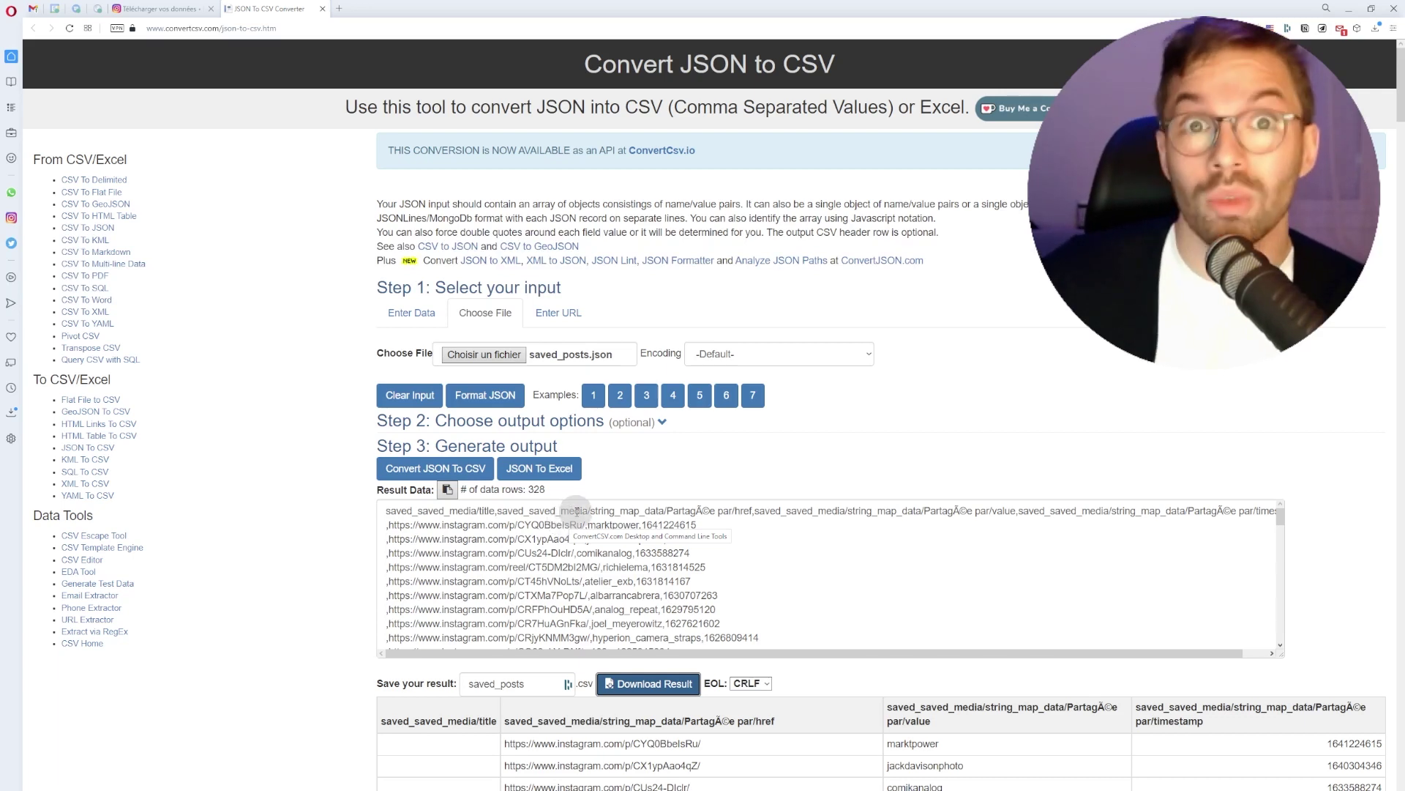
# Step: Export the JSON data to Excel from the online converter and auto-fit columns A to D in the opened workbook
pyautogui.click(557, 475)
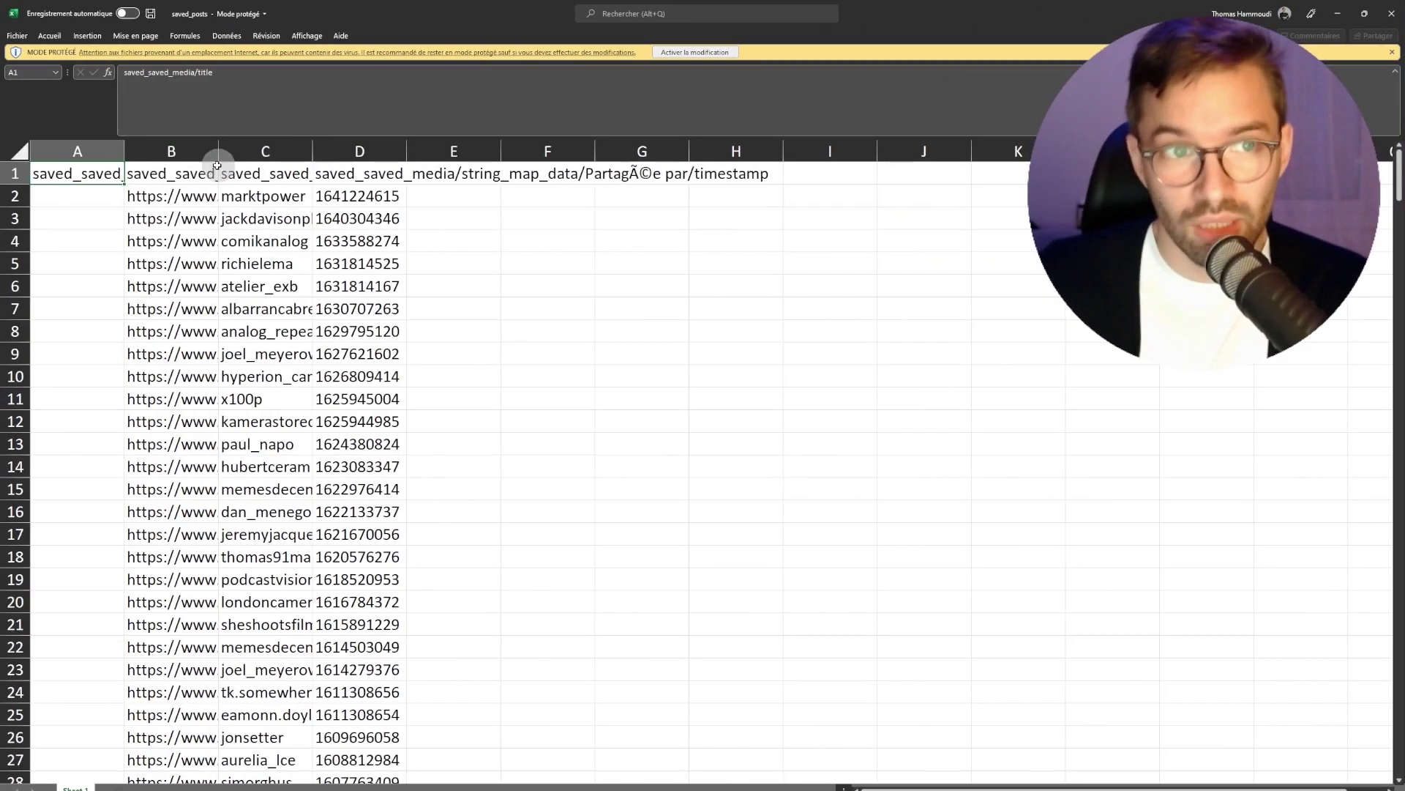
pyautogui.click(212, 153)
pyautogui.click(265, 152)
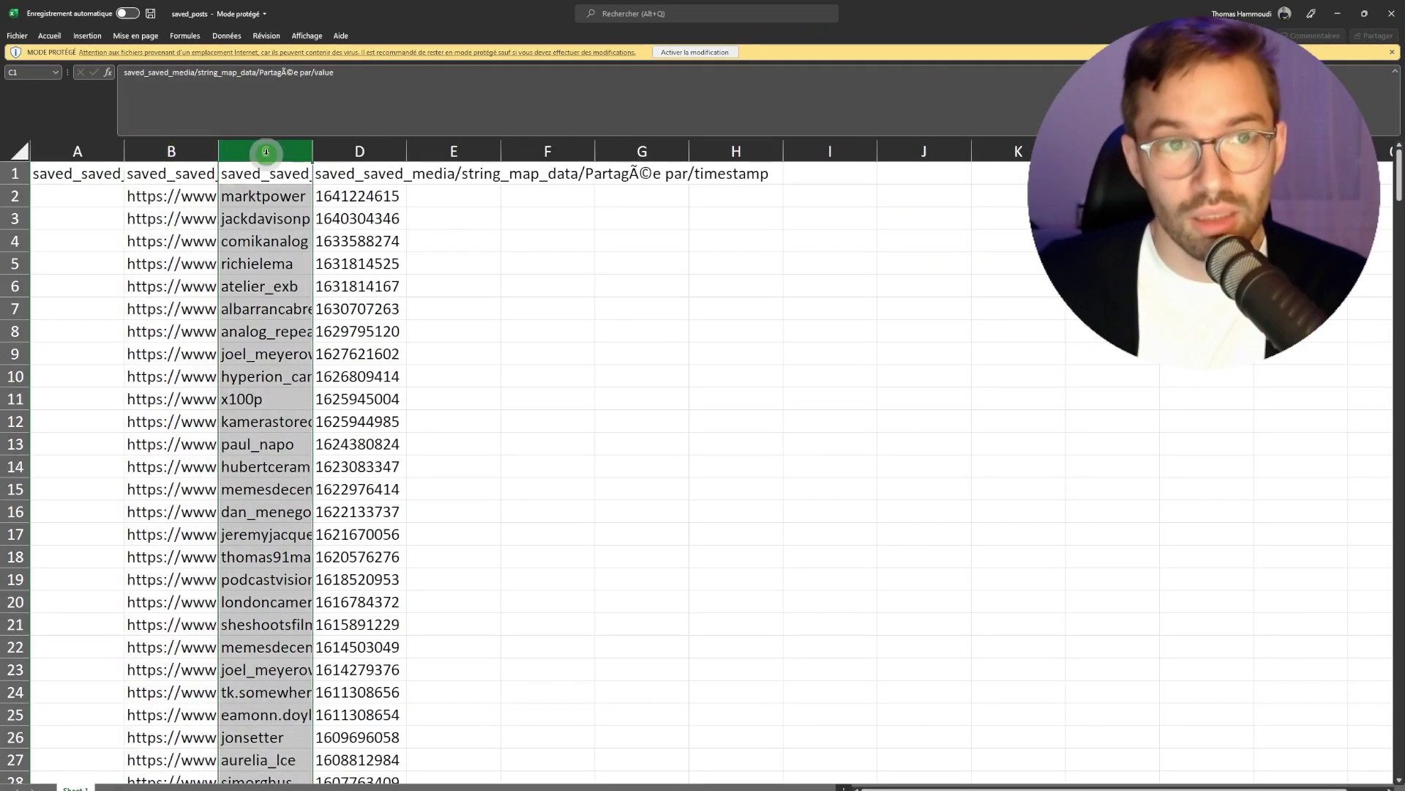
pyautogui.click(320, 151)
pyautogui.moveTo(66, 151); pyautogui.dragTo(354, 149)
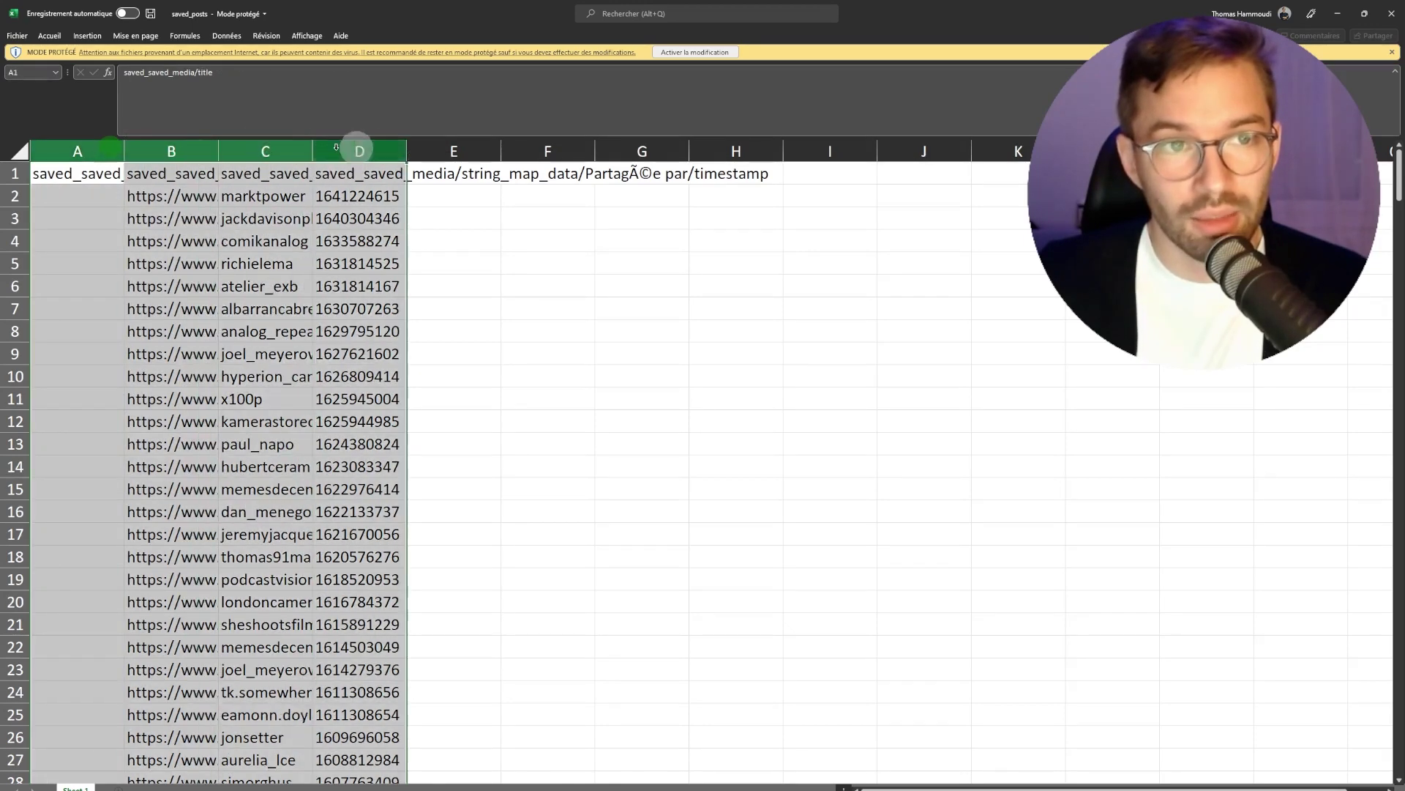
pyautogui.doubleClick(121, 151)
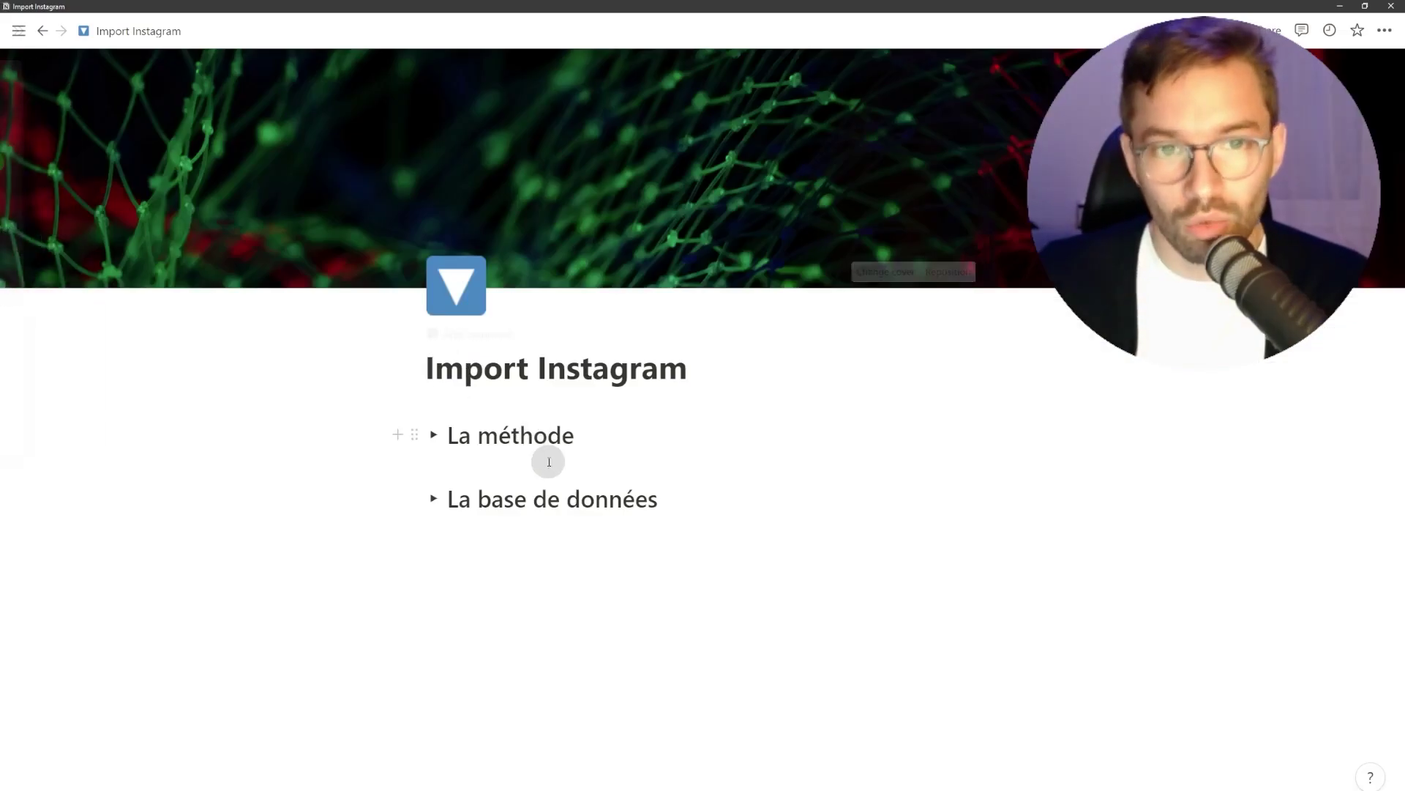
# Step: Expand "La base de données" on Notion's Import Instagram page and check the column order of the Instagram database
pyautogui.click(431, 497)
pyautogui.scroll(-1, 549, 418)
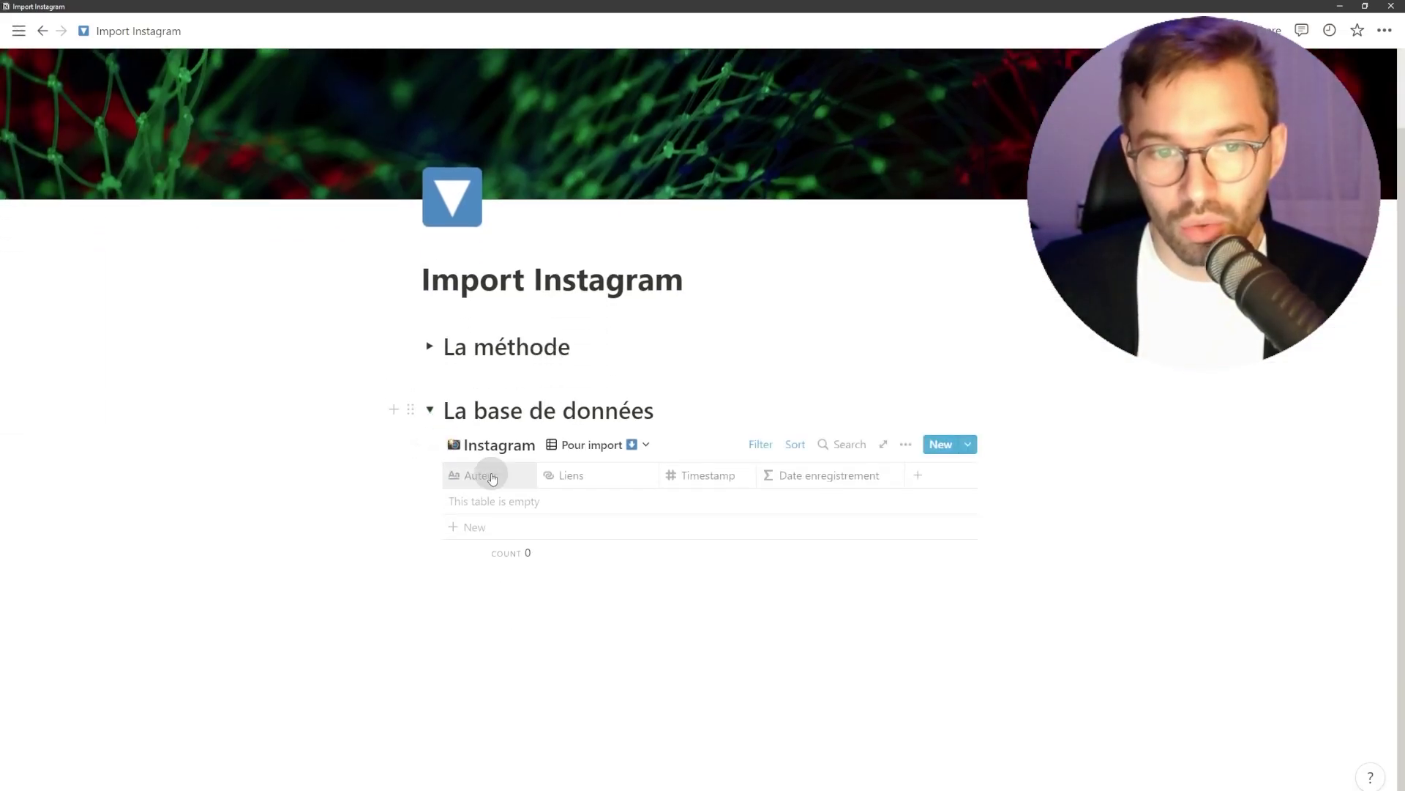
pyautogui.click(1341, 8)
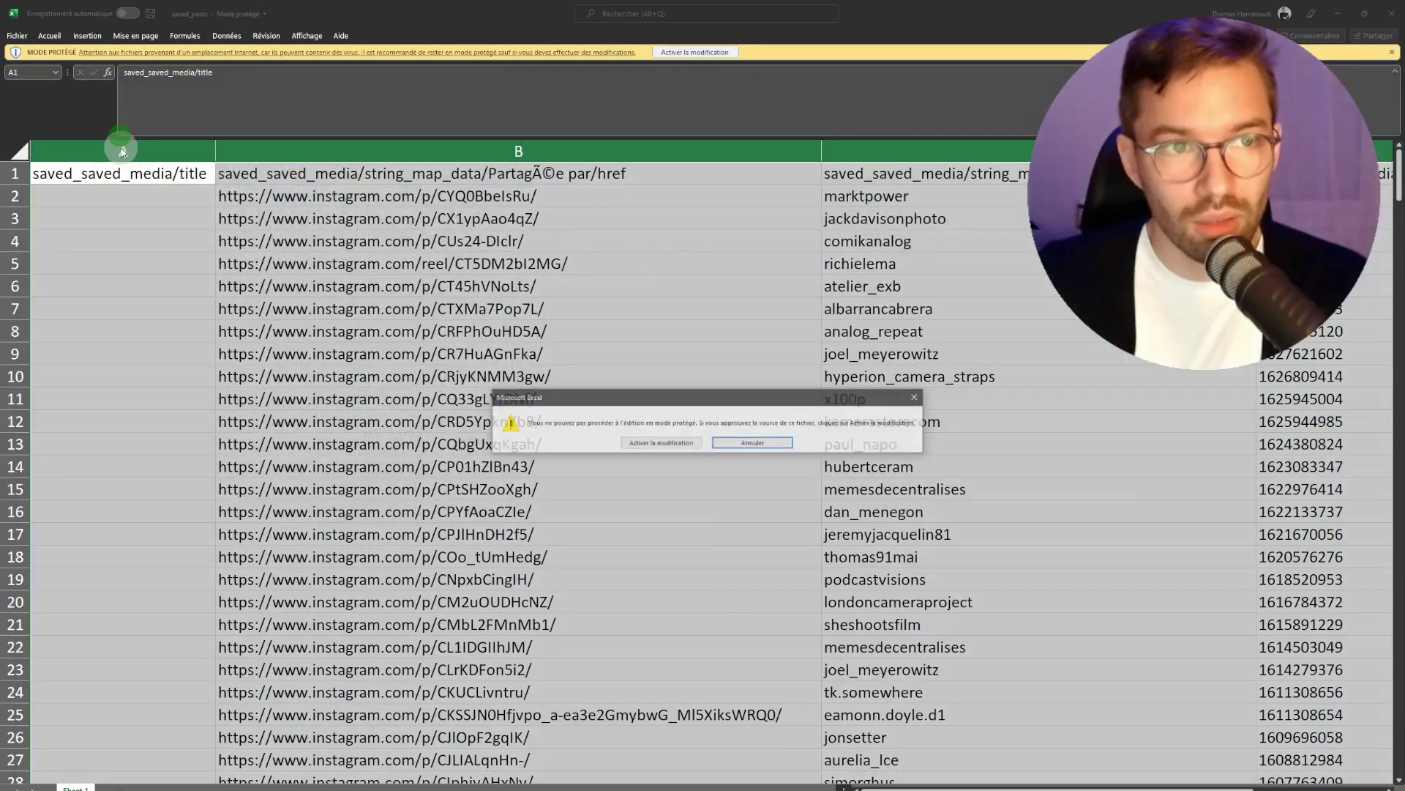
# Step: Enable editing of the saved_posts workbook in Excel and delete the empty title column A
pyautogui.click(675, 51)
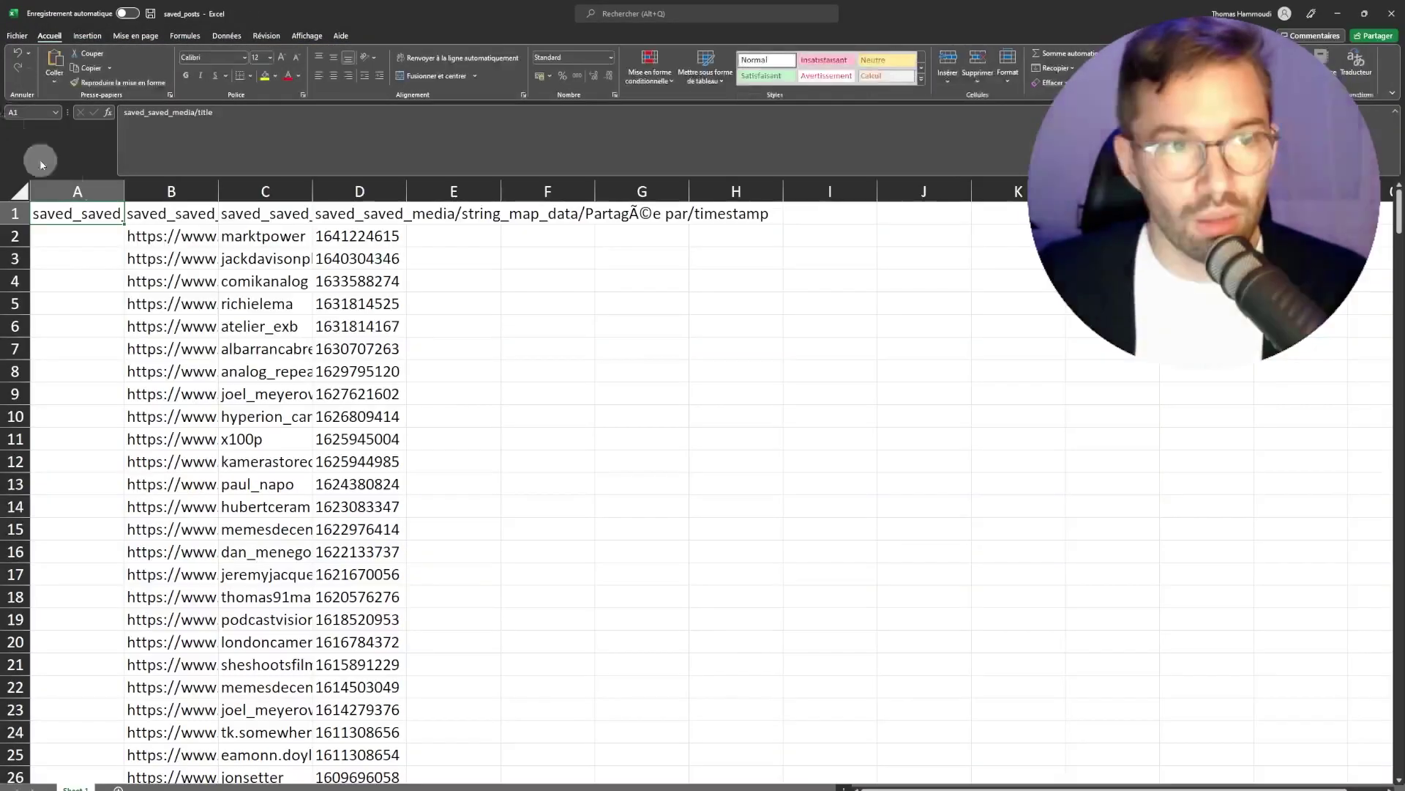
pyautogui.click(77, 192)
pyautogui.rightClick(82, 191)
pyautogui.click(122, 306)
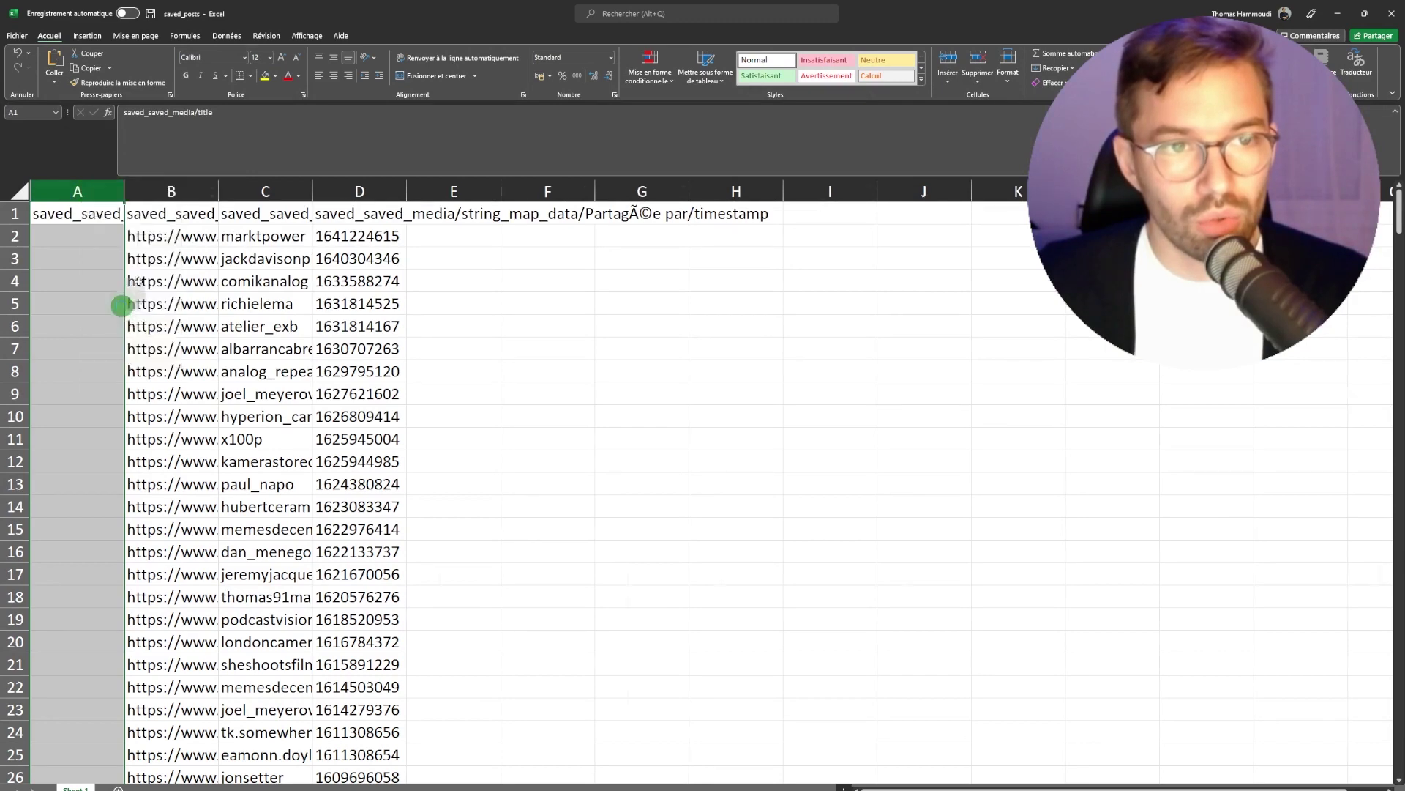
# Step: Move the account name column in front of the link column so that it becomes column A
pyautogui.click(171, 191)
pyautogui.hotkey('ctrl', 'x')
pyautogui.click(79, 194)
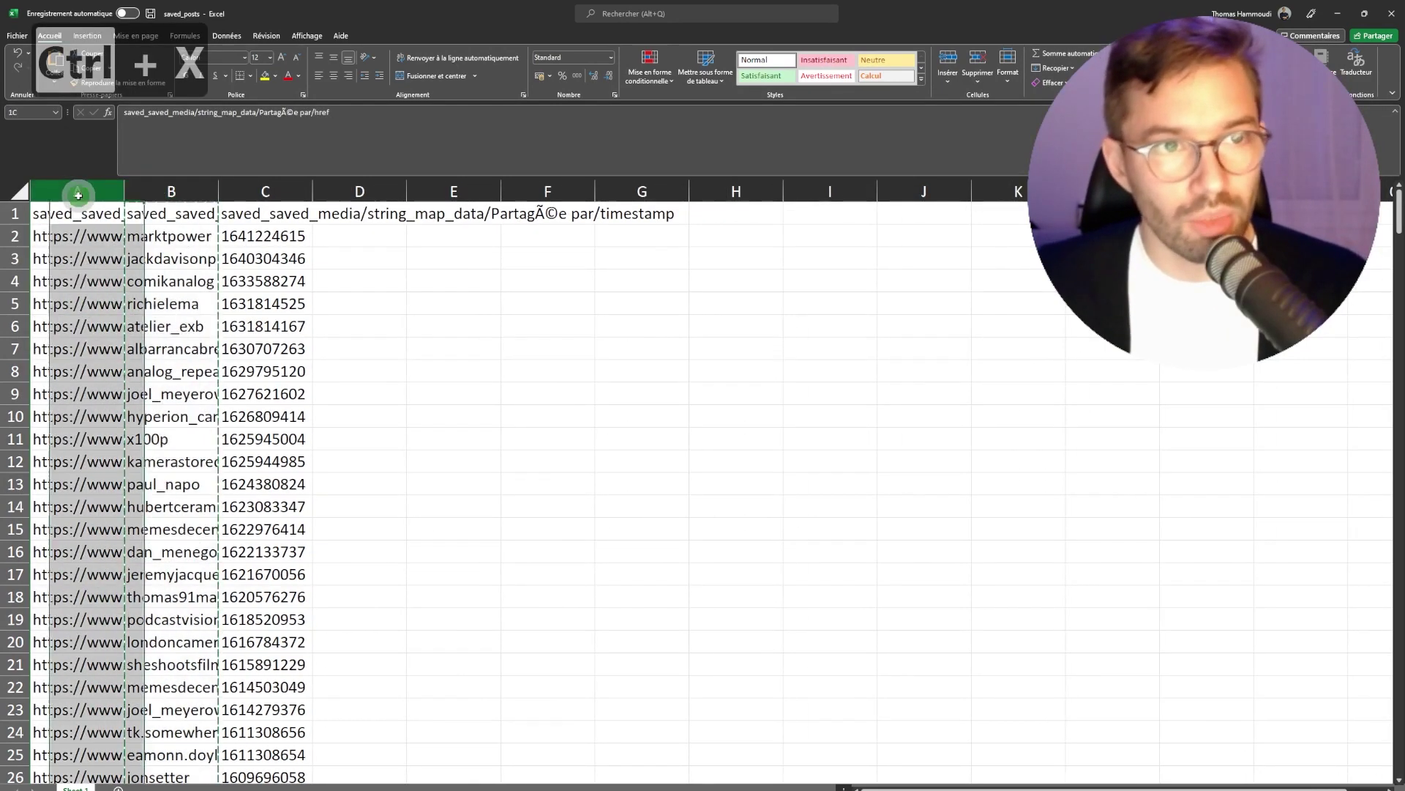
pyautogui.rightClick(78, 194)
pyautogui.click(115, 289)
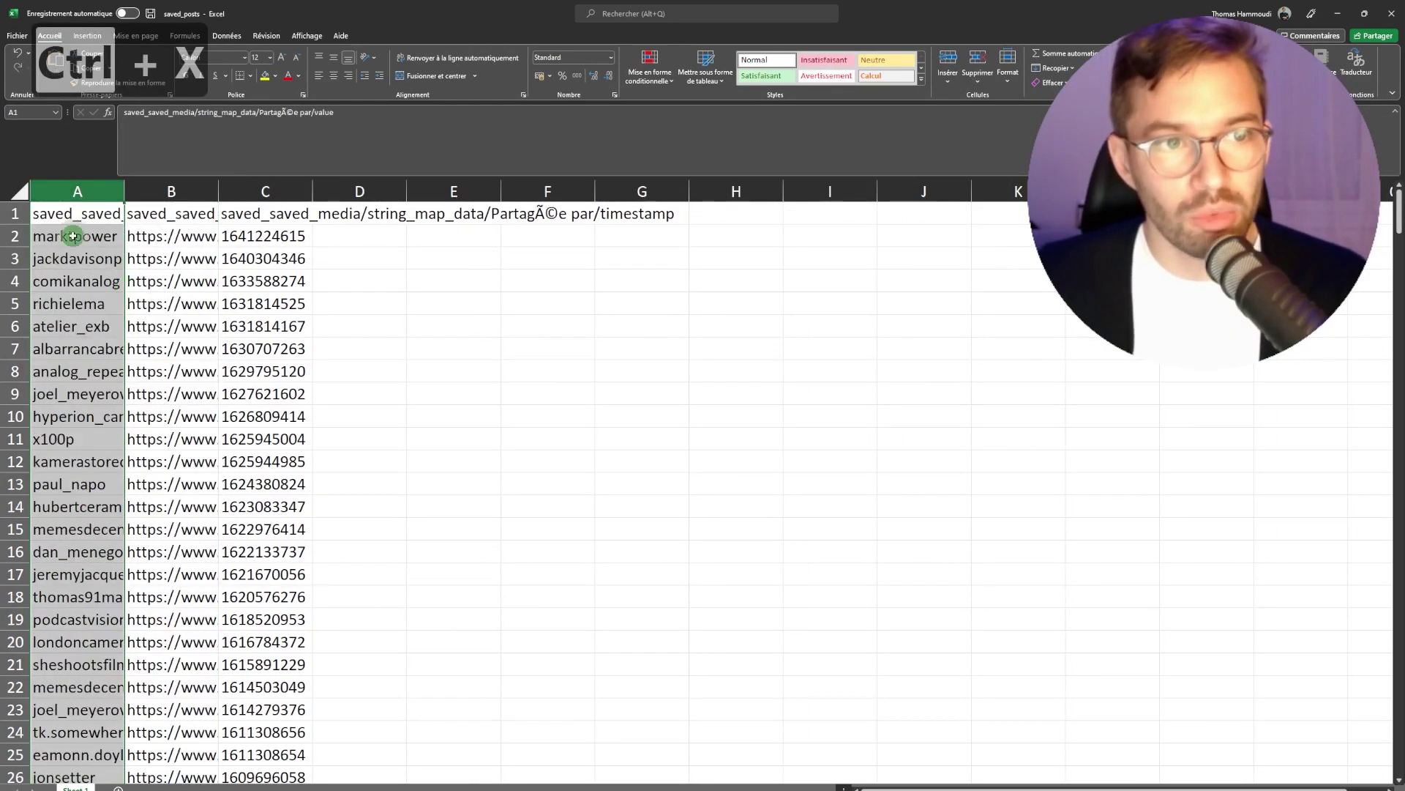
# Step: Copy the saved-post data in columns A to C from row 2 down, leaving out the header row
pyautogui.click(73, 236)
pyautogui.click(293, 244)
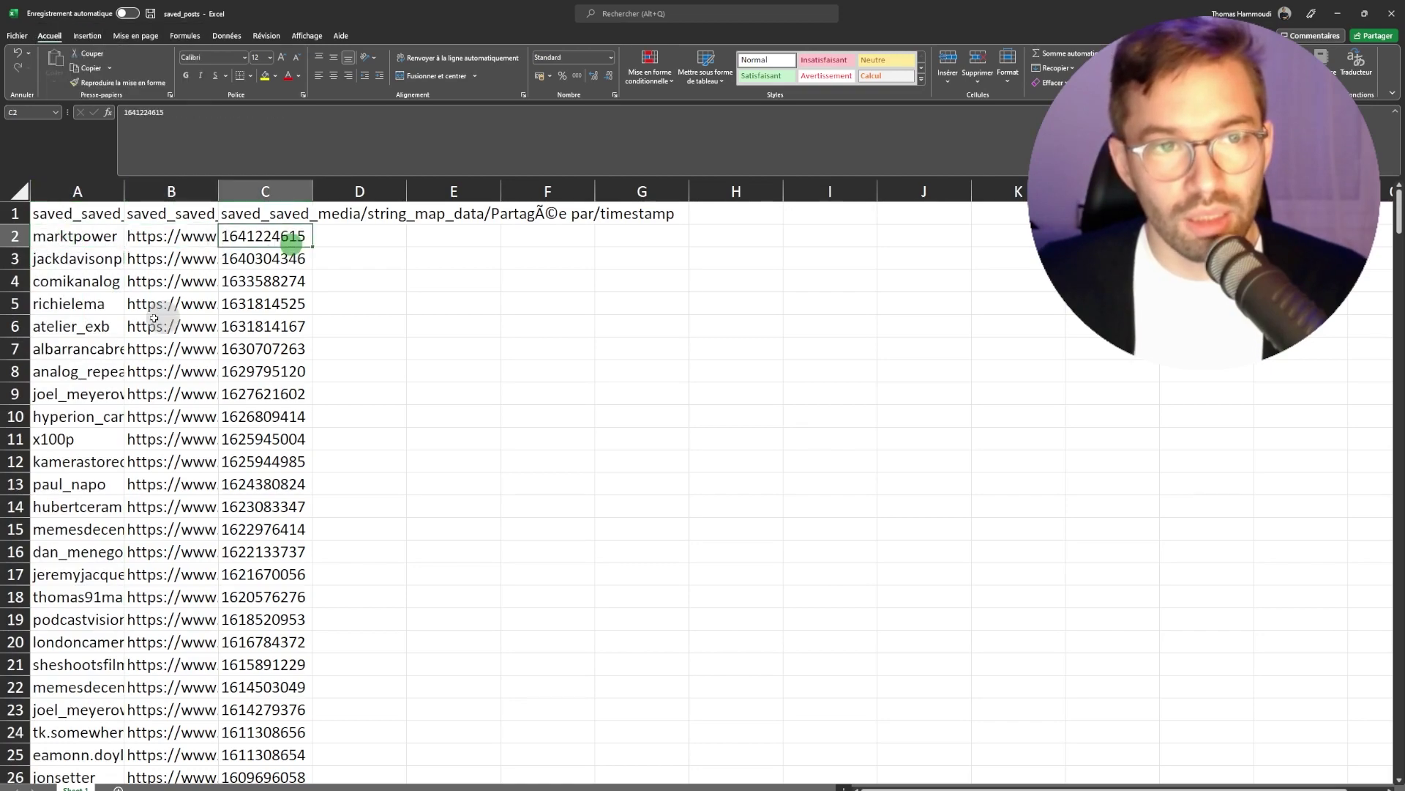
pyautogui.click(112, 235)
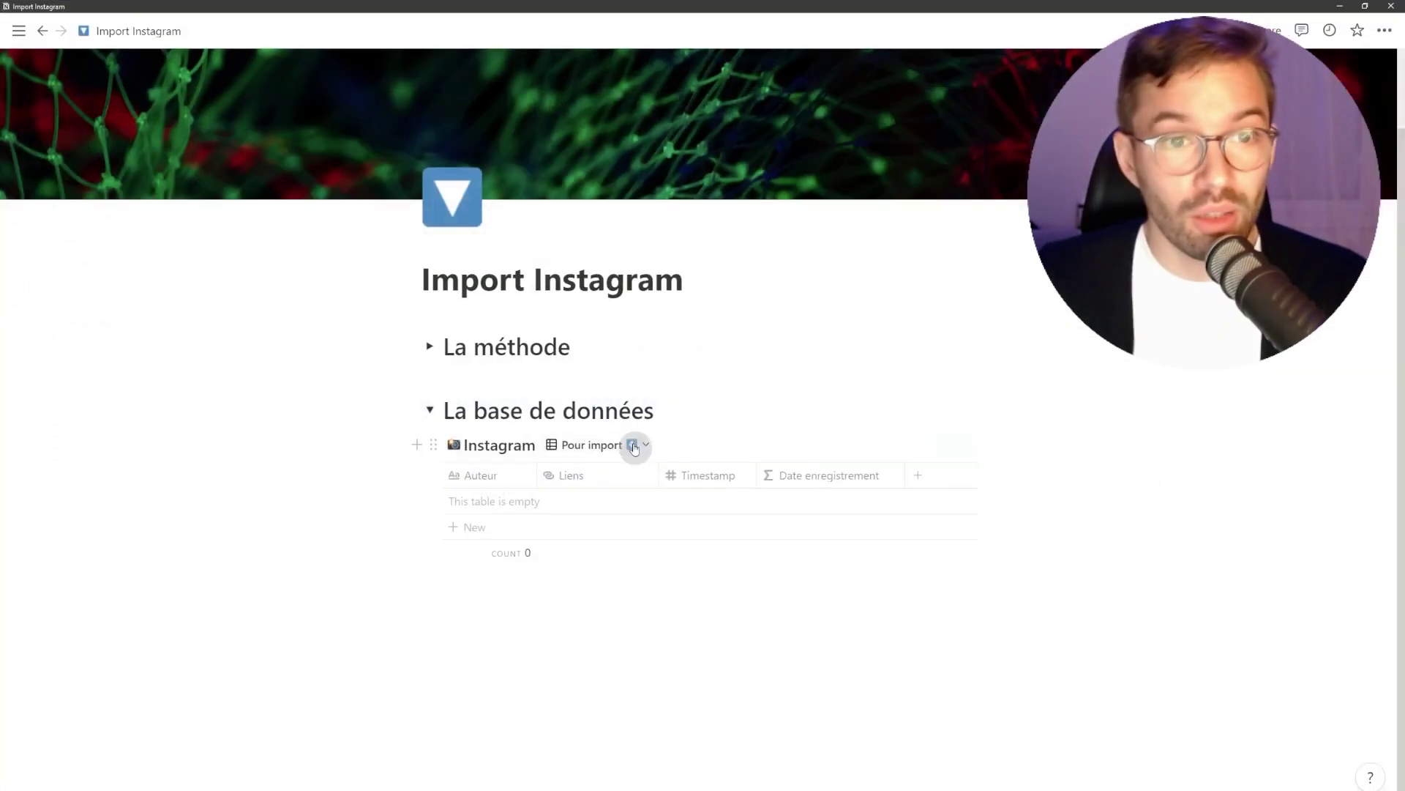
# Step: Switch to Notion, add a blank row to the Instagram database and paste the copied Excel data starting in its Auteur cell
pyautogui.click(486, 502)
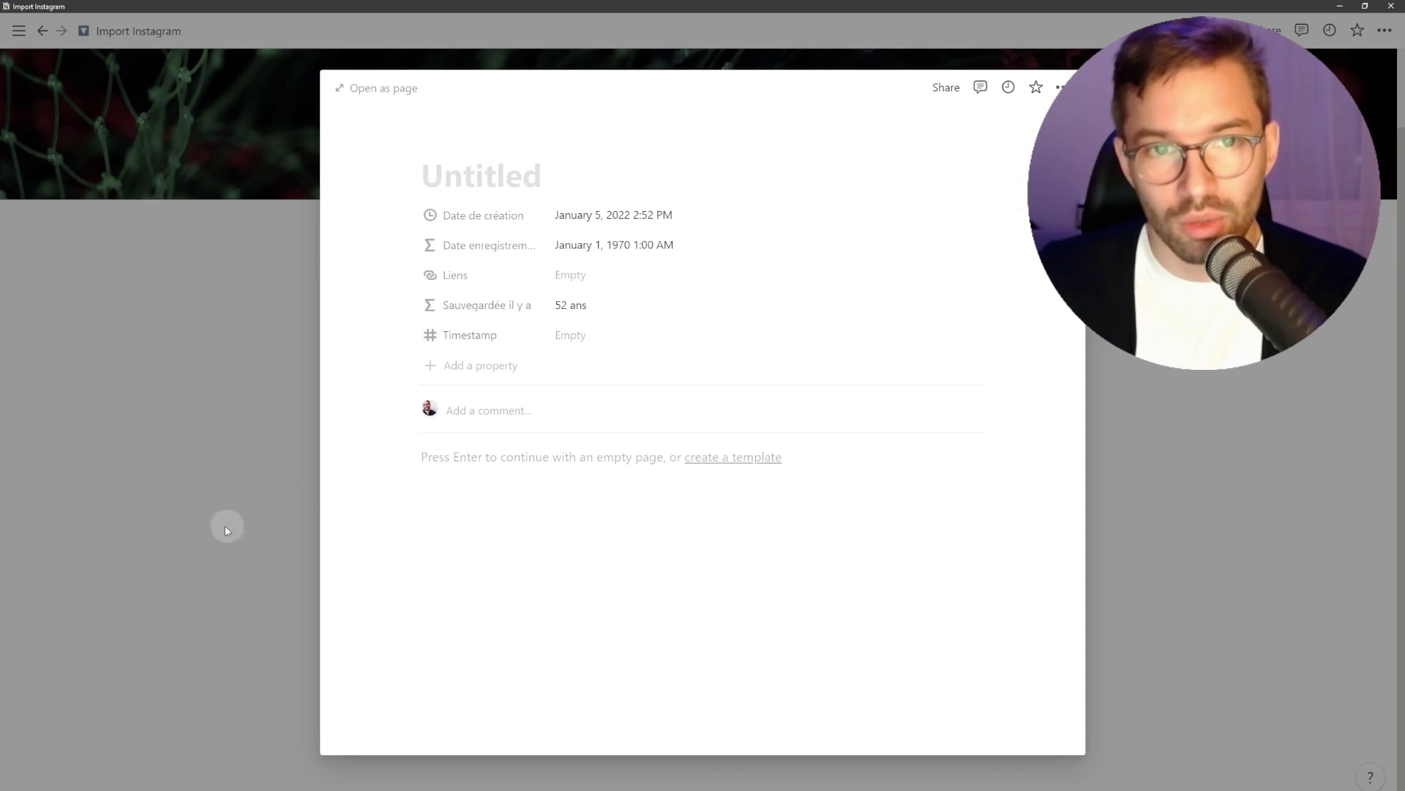
pyautogui.click(224, 526)
pyautogui.click(469, 504)
pyautogui.click(321, 464)
pyautogui.hotkey('ctrl', 'v')
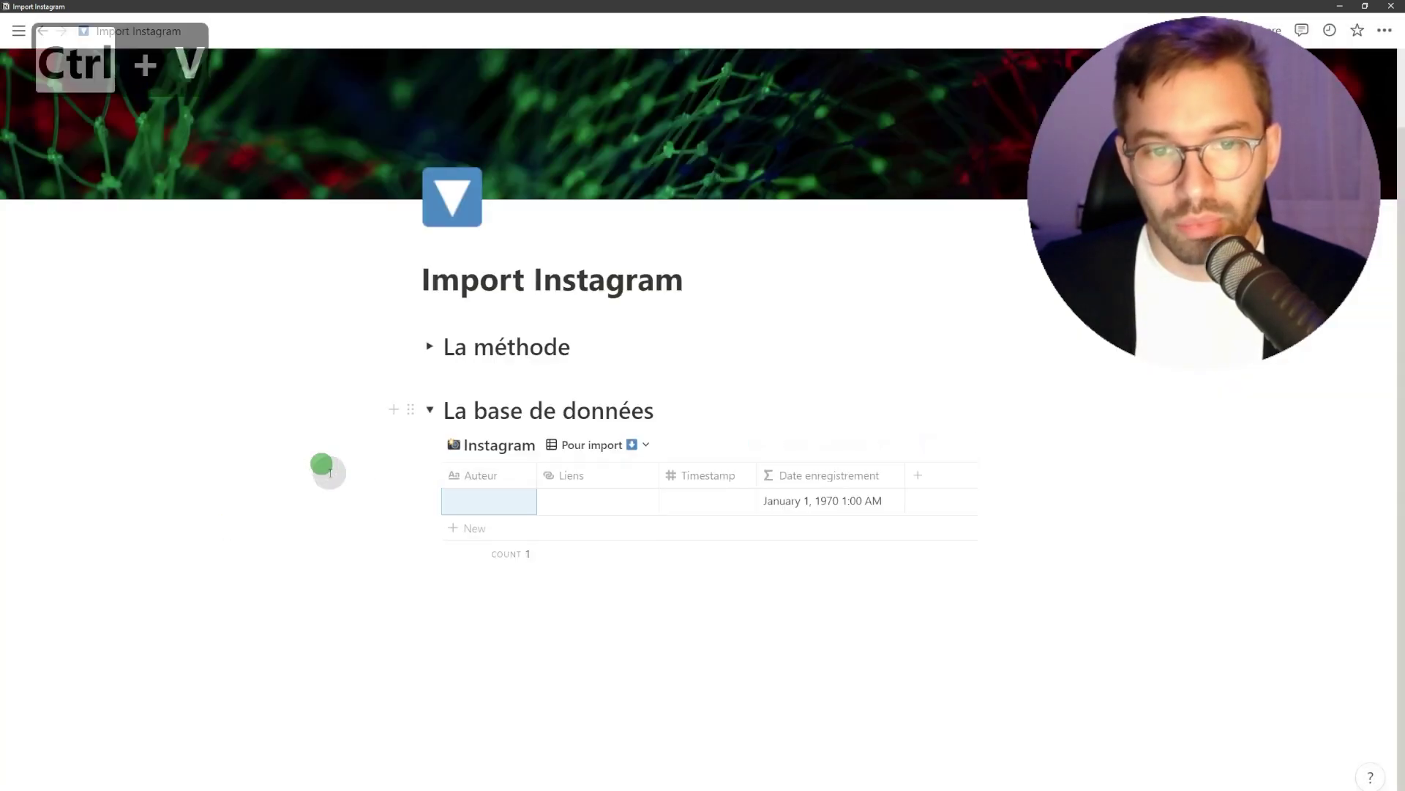
pyautogui.scroll(-3, 399, 450)
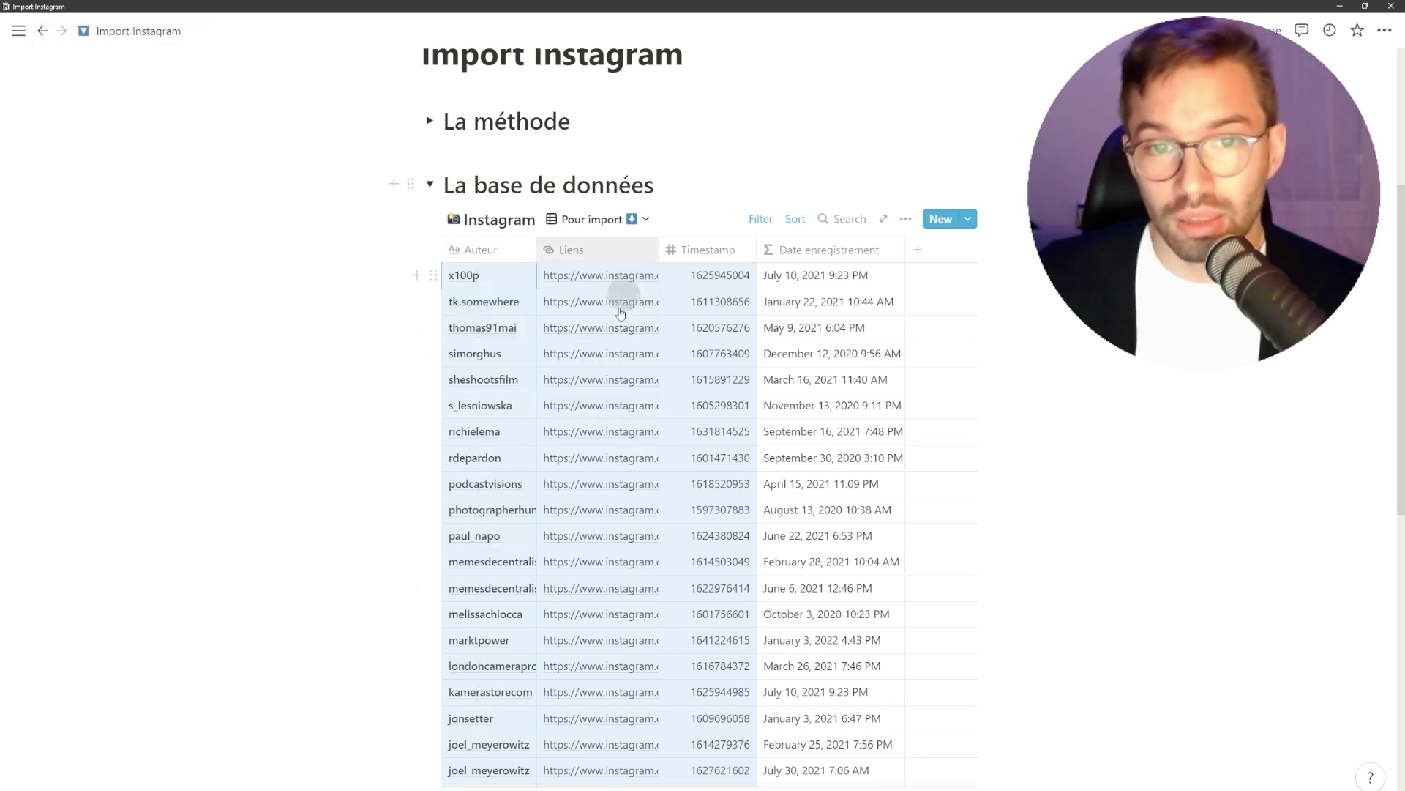
# Step: Examine a Timestamp value and the Date enregistrement formula that converts it, leaving both unedited
pyautogui.click(713, 269)
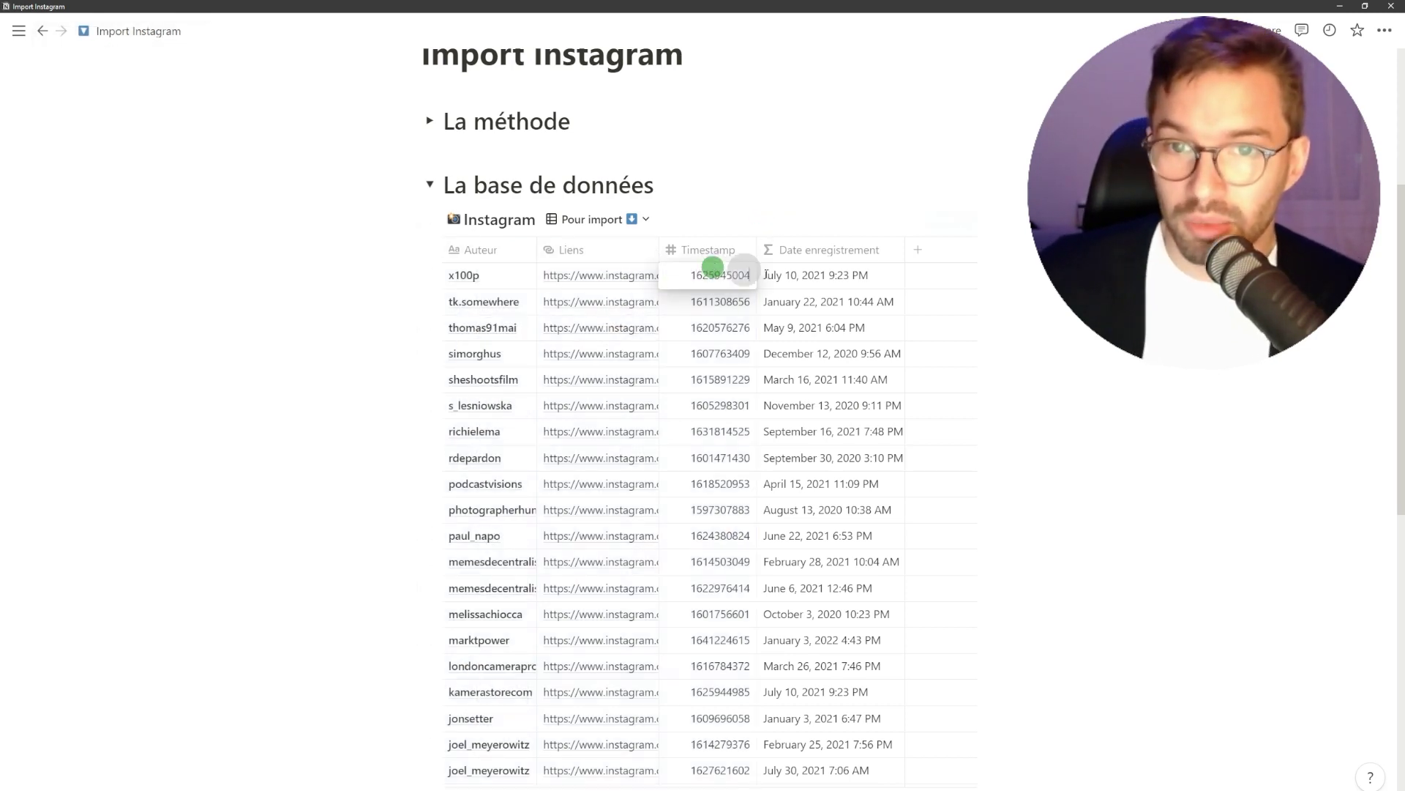
pyautogui.click(858, 272)
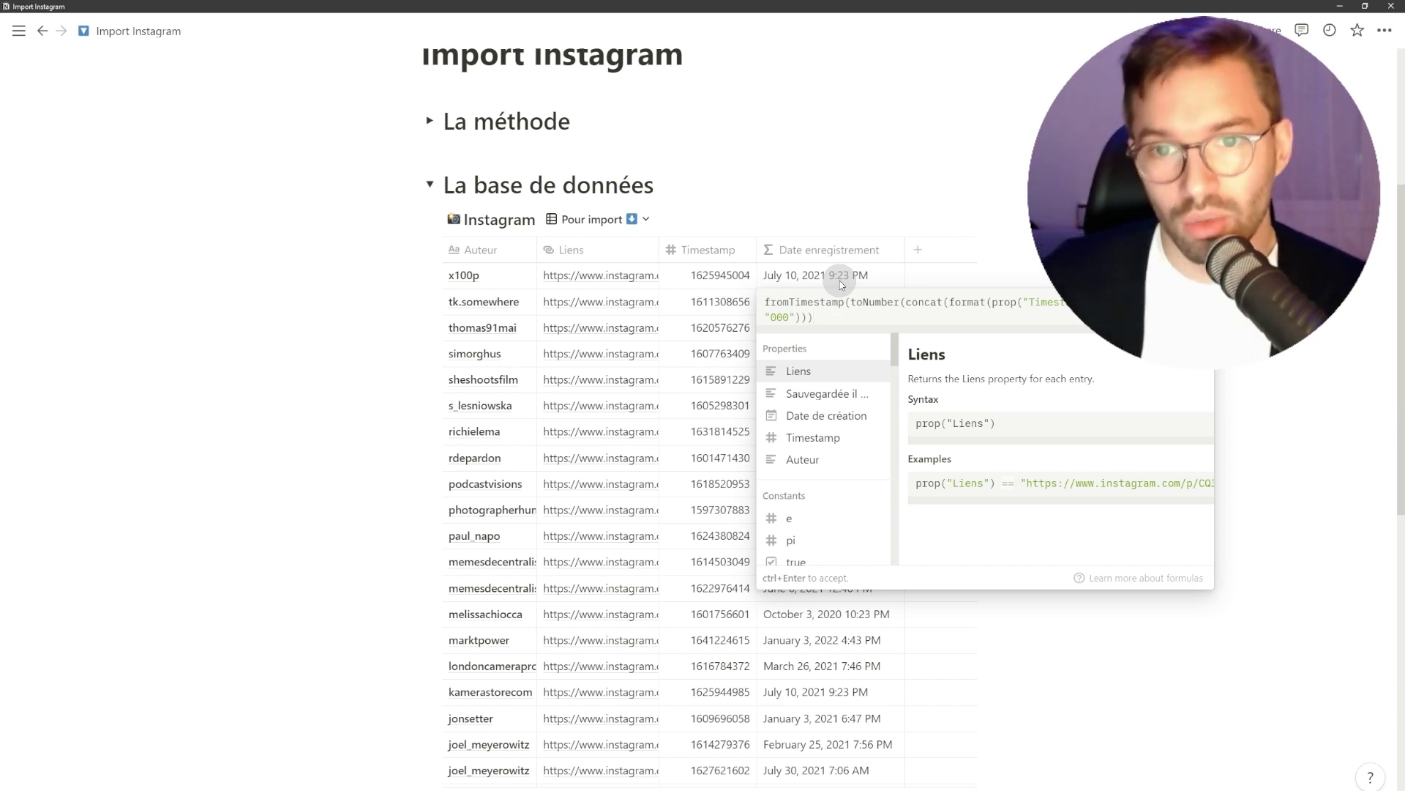
pyautogui.click(809, 310)
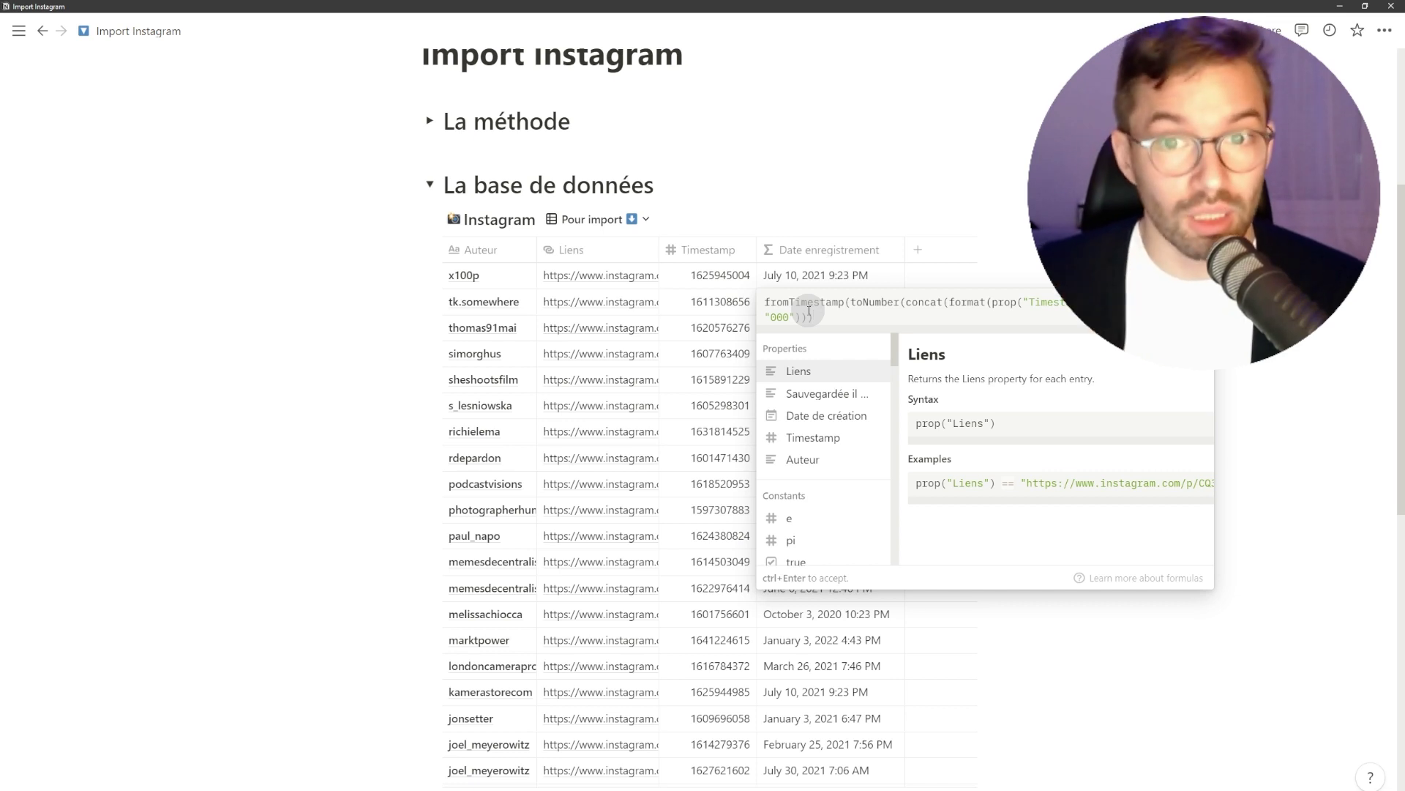
pyautogui.click(740, 203)
# Step: Switch the Instagram database to the "Toutes les données" view and narrow the Liens column to fit its links
pyautogui.click(631, 220)
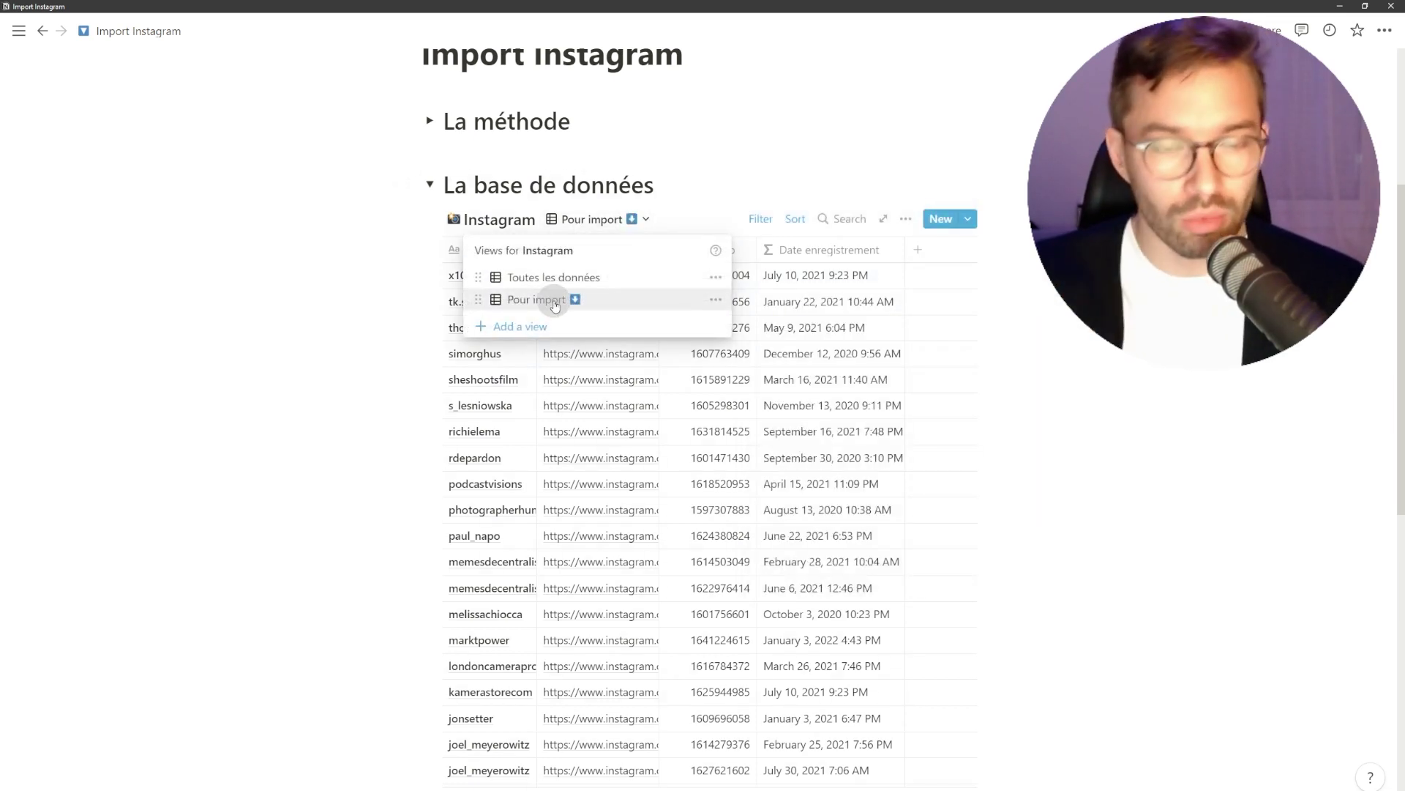
pyautogui.click(569, 277)
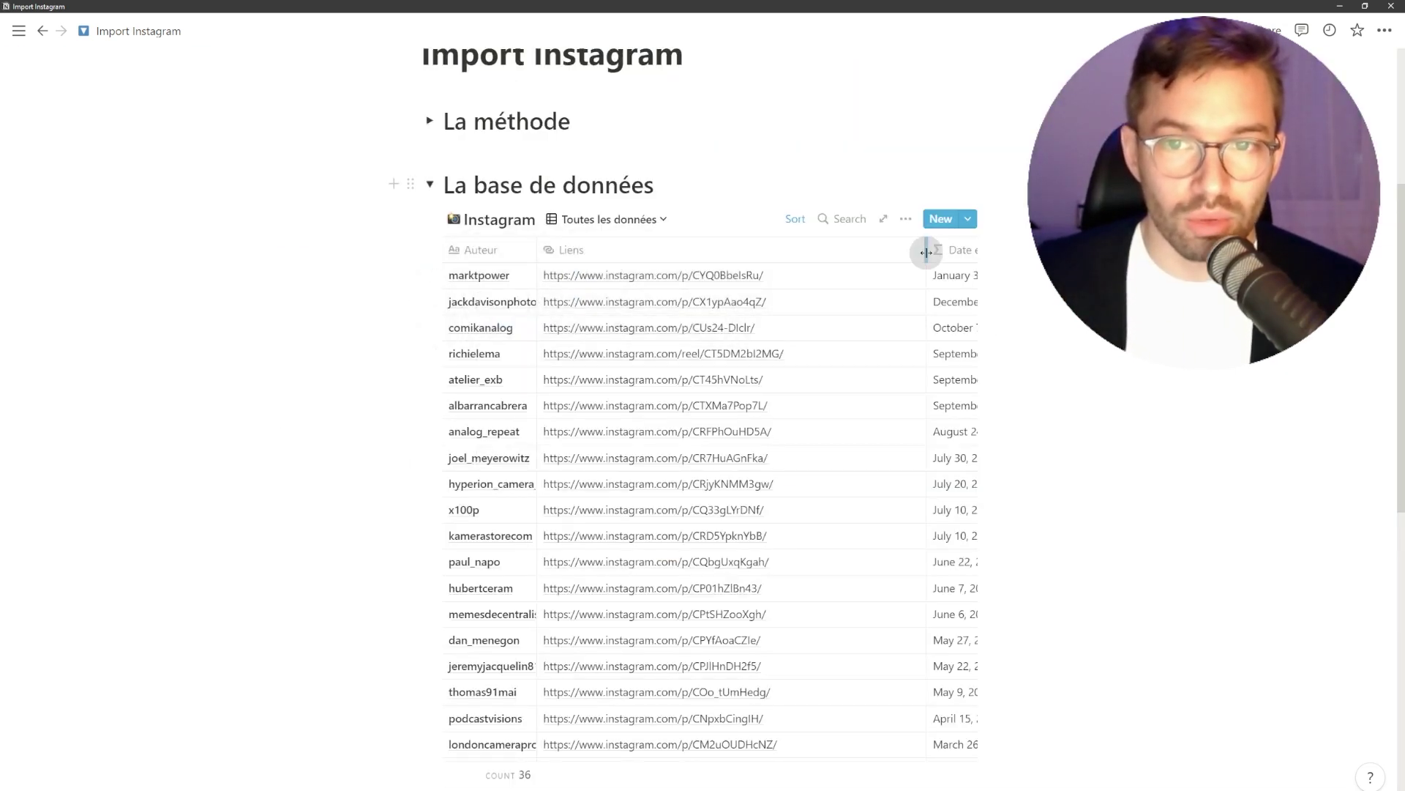
pyautogui.moveTo(926, 256); pyautogui.dragTo(800, 251)
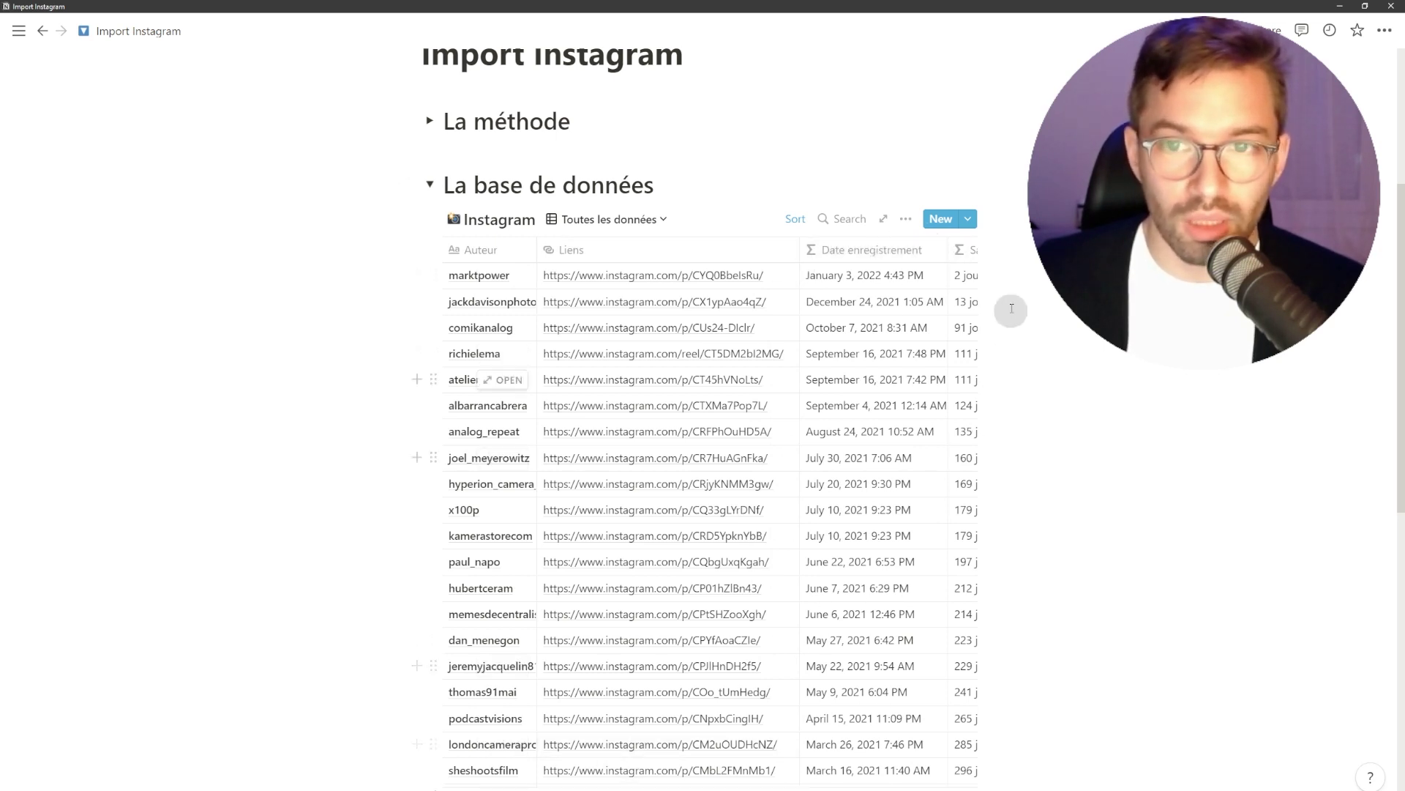
# Step: Inspect the formula of the "Sauvegardée il y a" column and review its values down the table
pyautogui.click(965, 282)
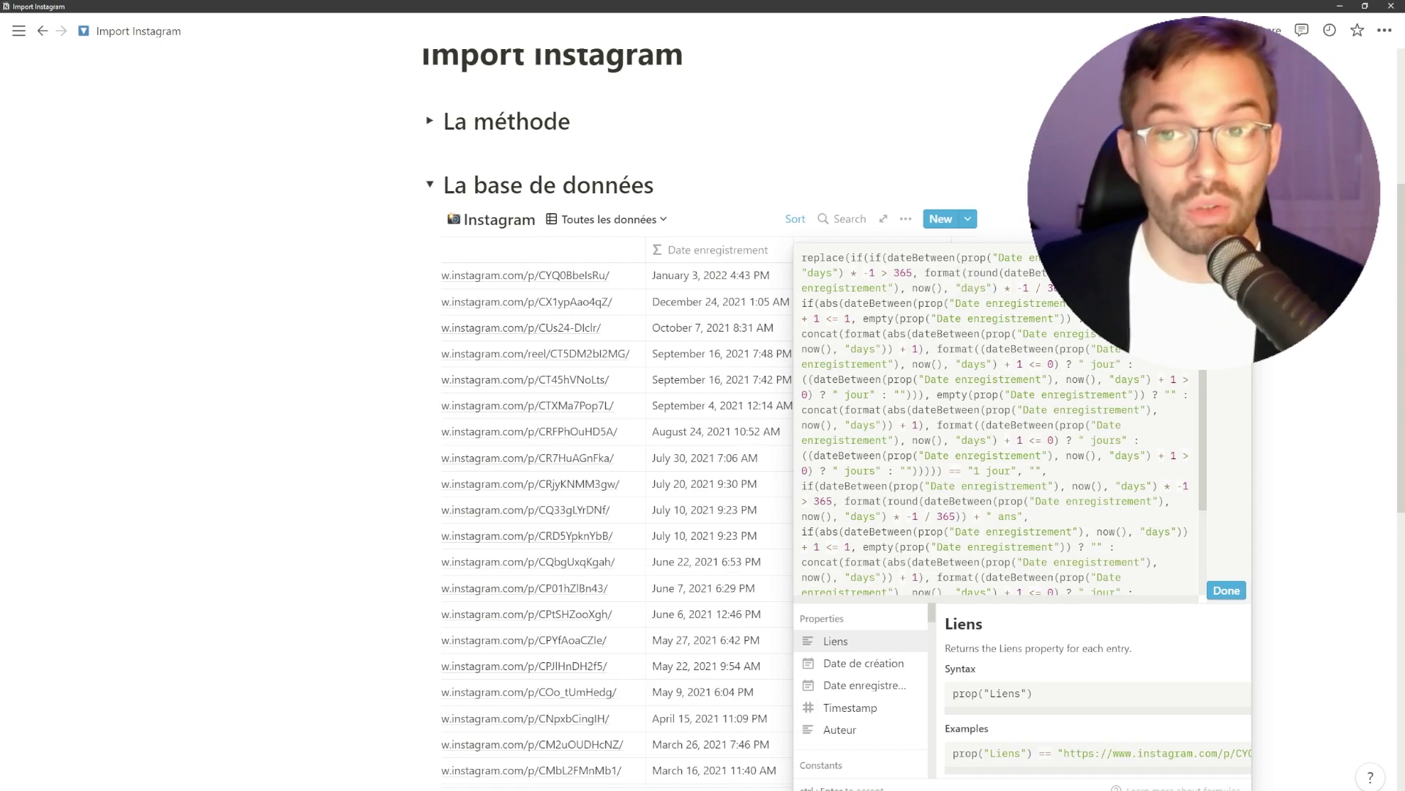
pyautogui.hotkey('ctrl', 'Return')
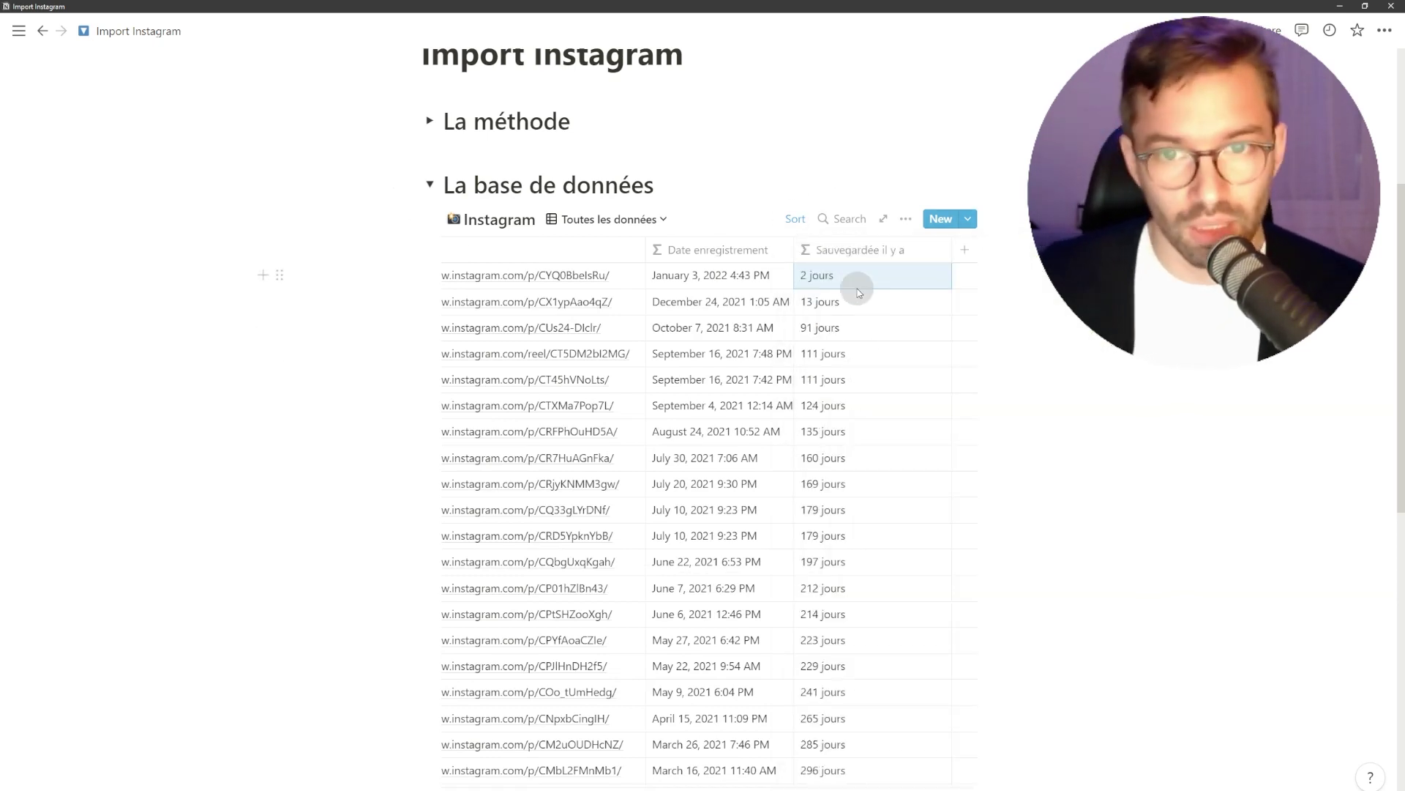
pyautogui.scroll(-3, 862, 398)
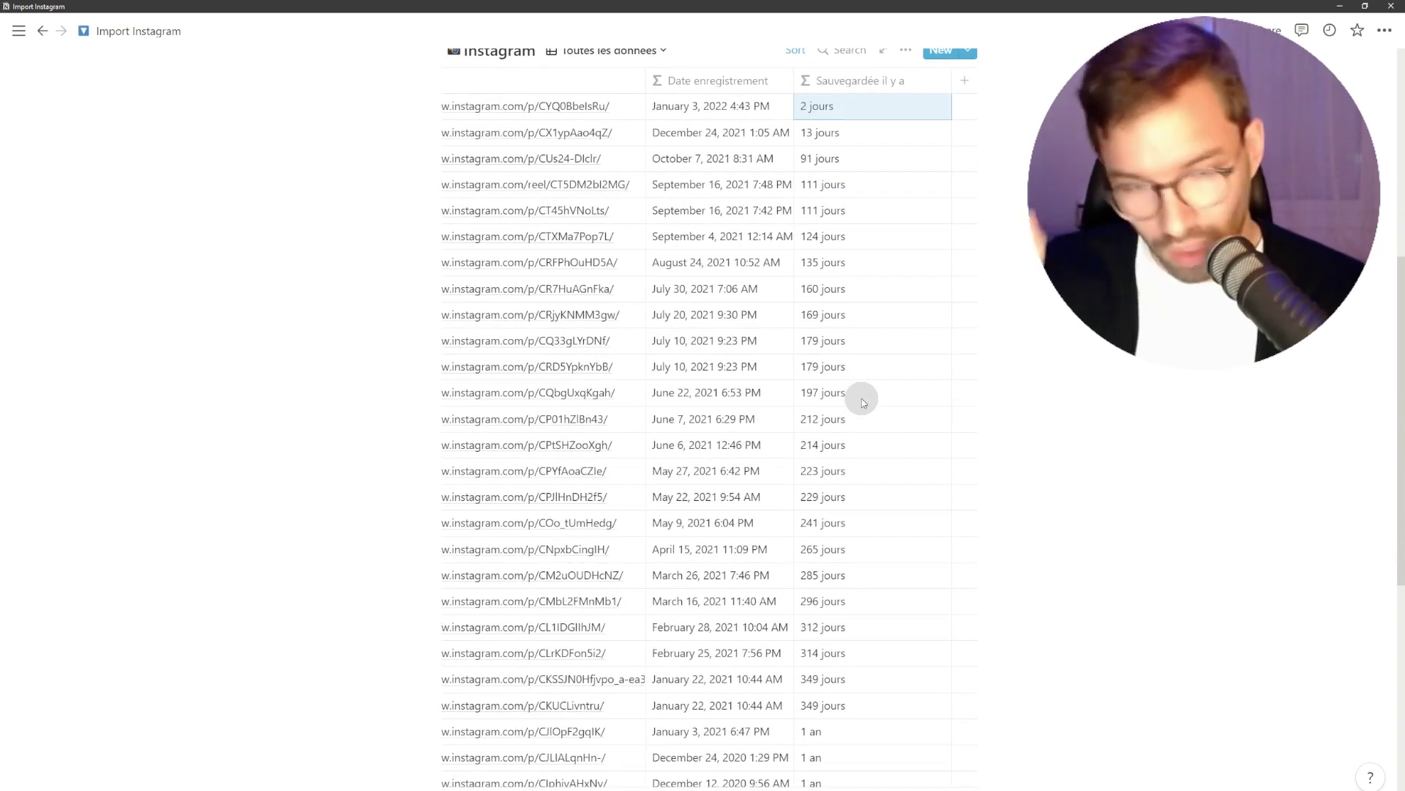
pyautogui.scroll(6, 862, 398)
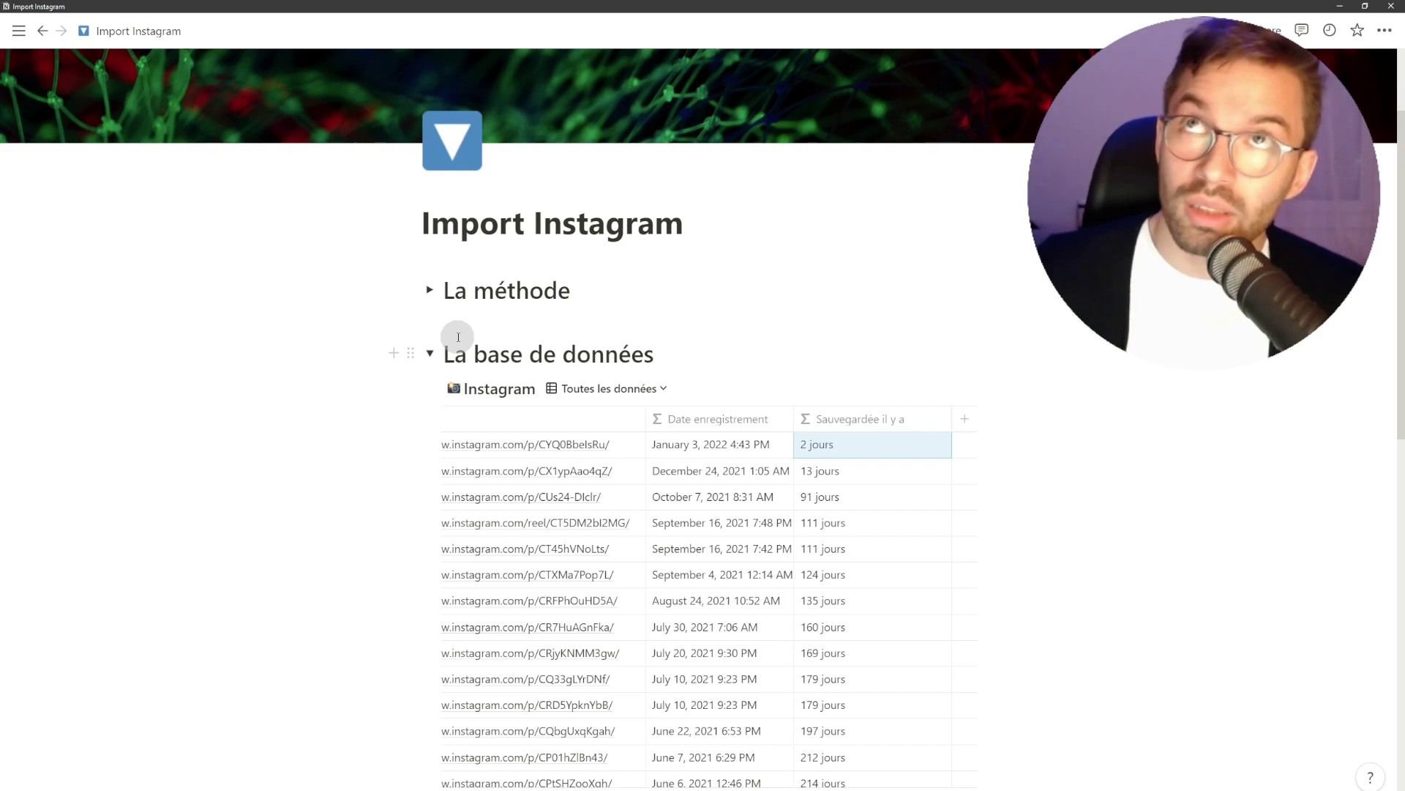
# Step: Group the "Toutes les données" view by Auteur and look through the resulting author groups
pyautogui.moveTo(458, 337); pyautogui.dragTo(439, 471)
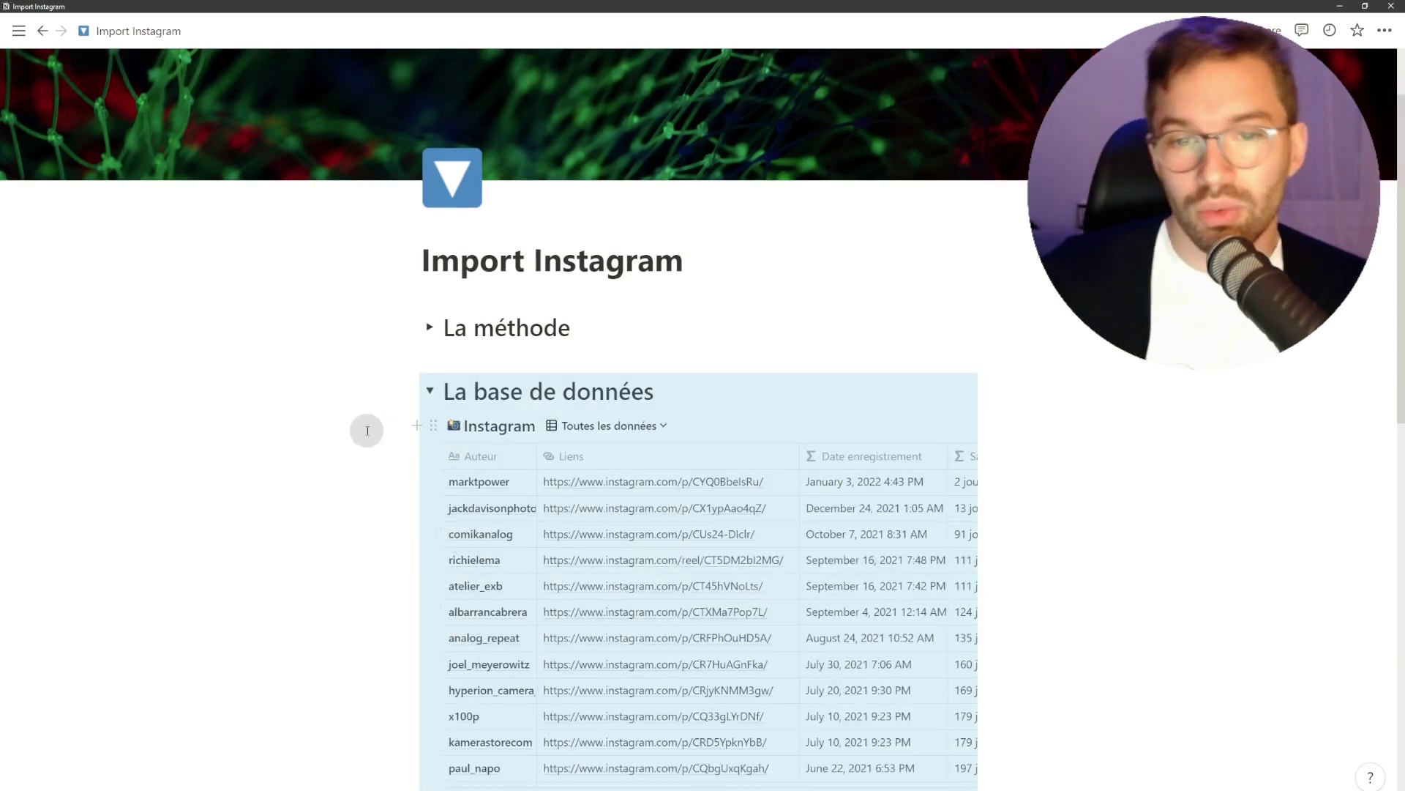
pyautogui.click(904, 424)
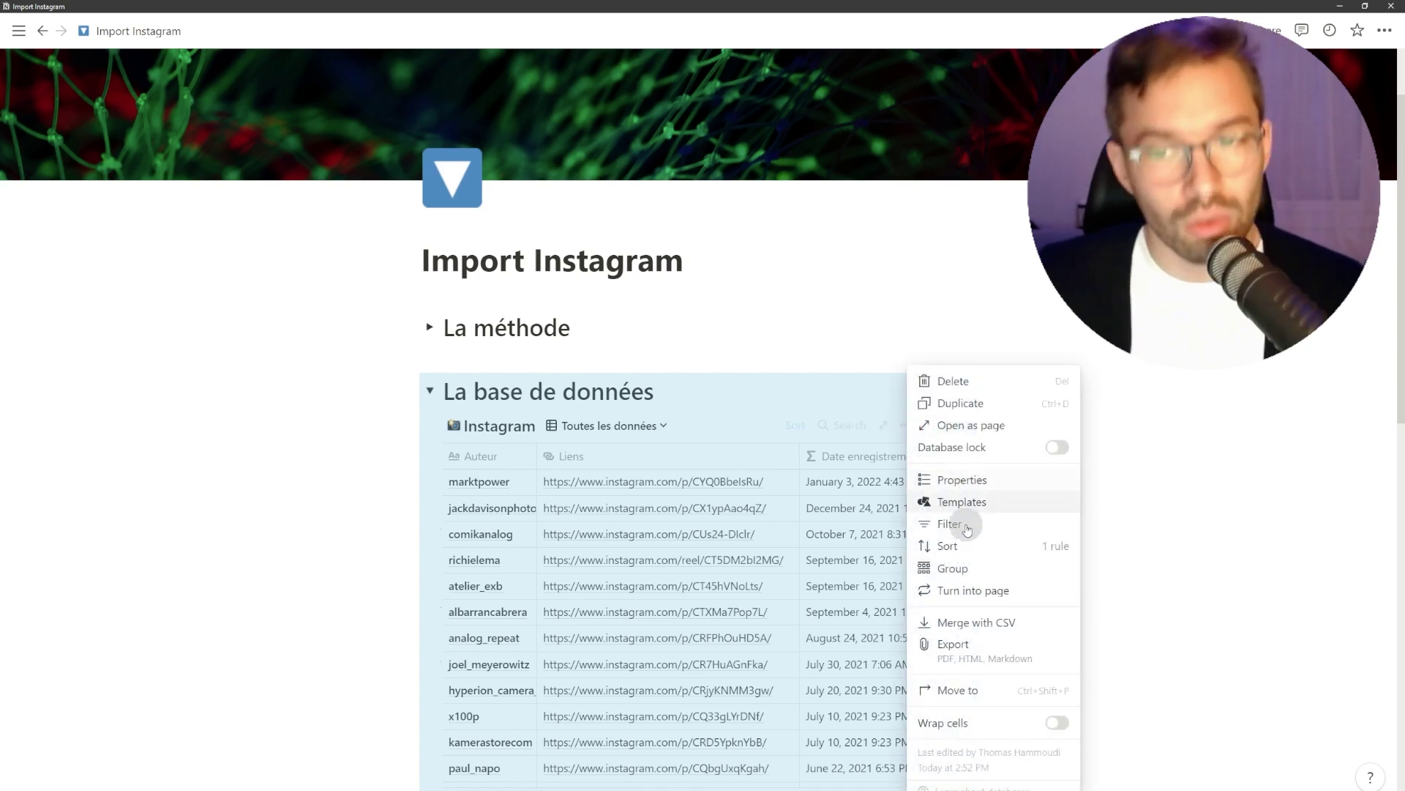
pyautogui.click(951, 569)
pyautogui.click(847, 493)
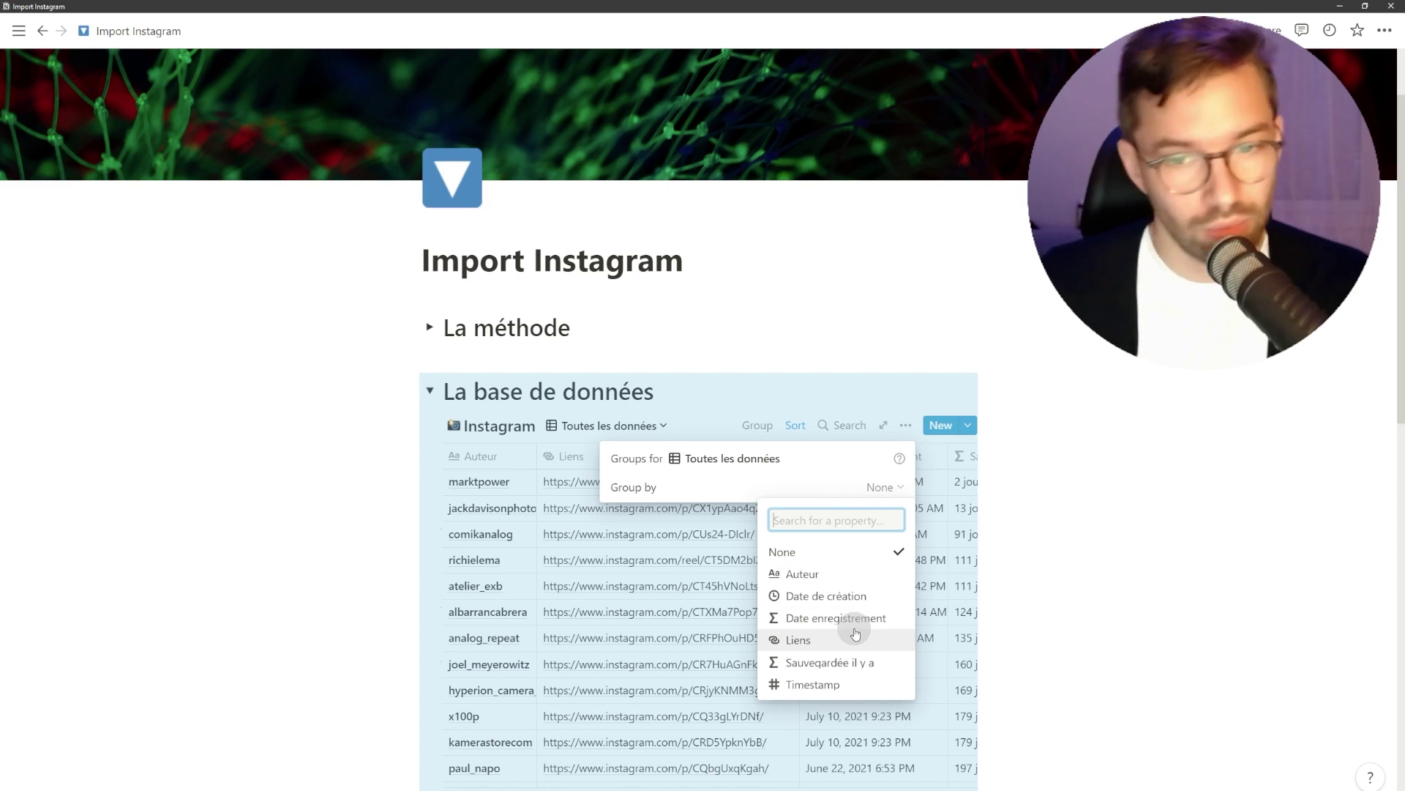
pyautogui.click(838, 575)
pyautogui.click(1112, 386)
pyautogui.scroll(-5, 564, 439)
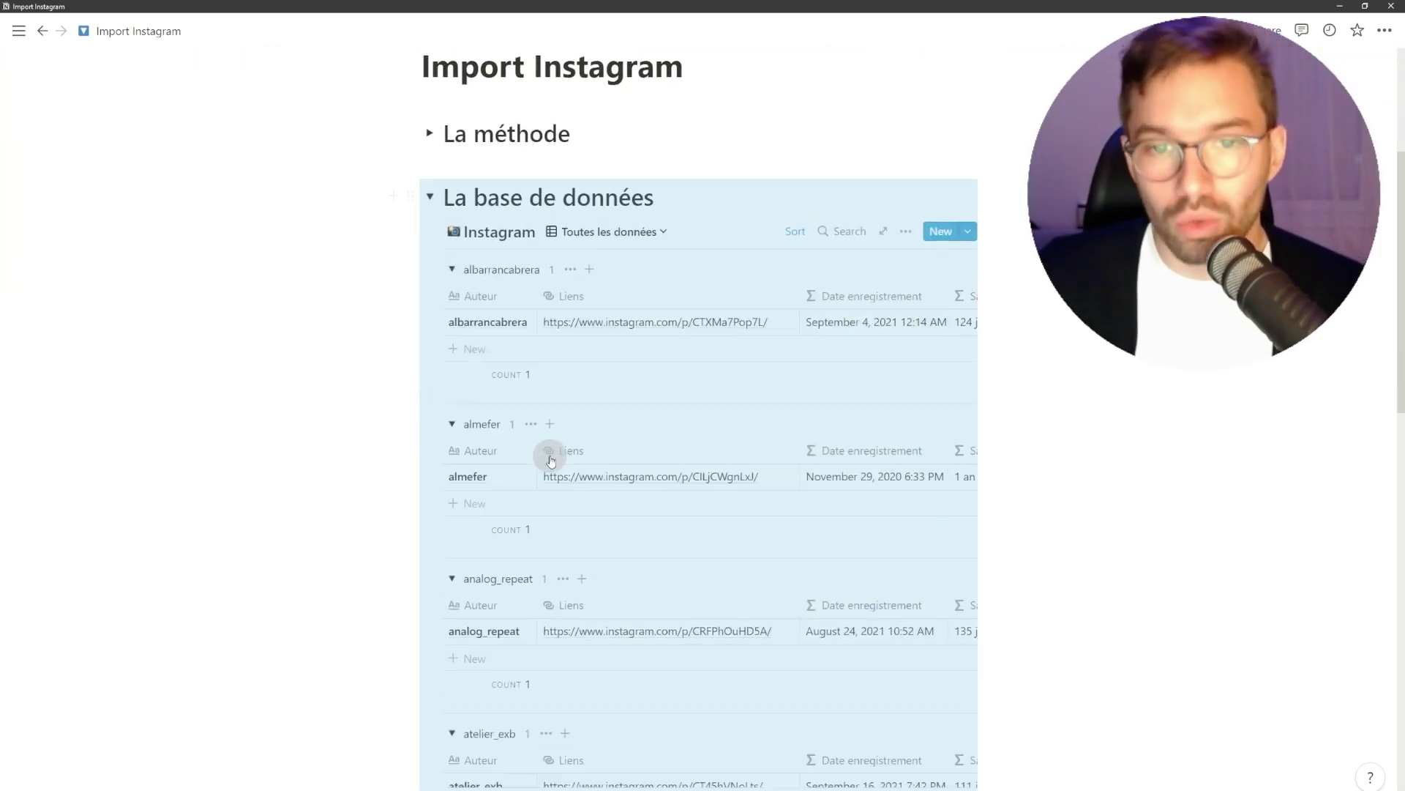
pyautogui.scroll(-6, 575, 406)
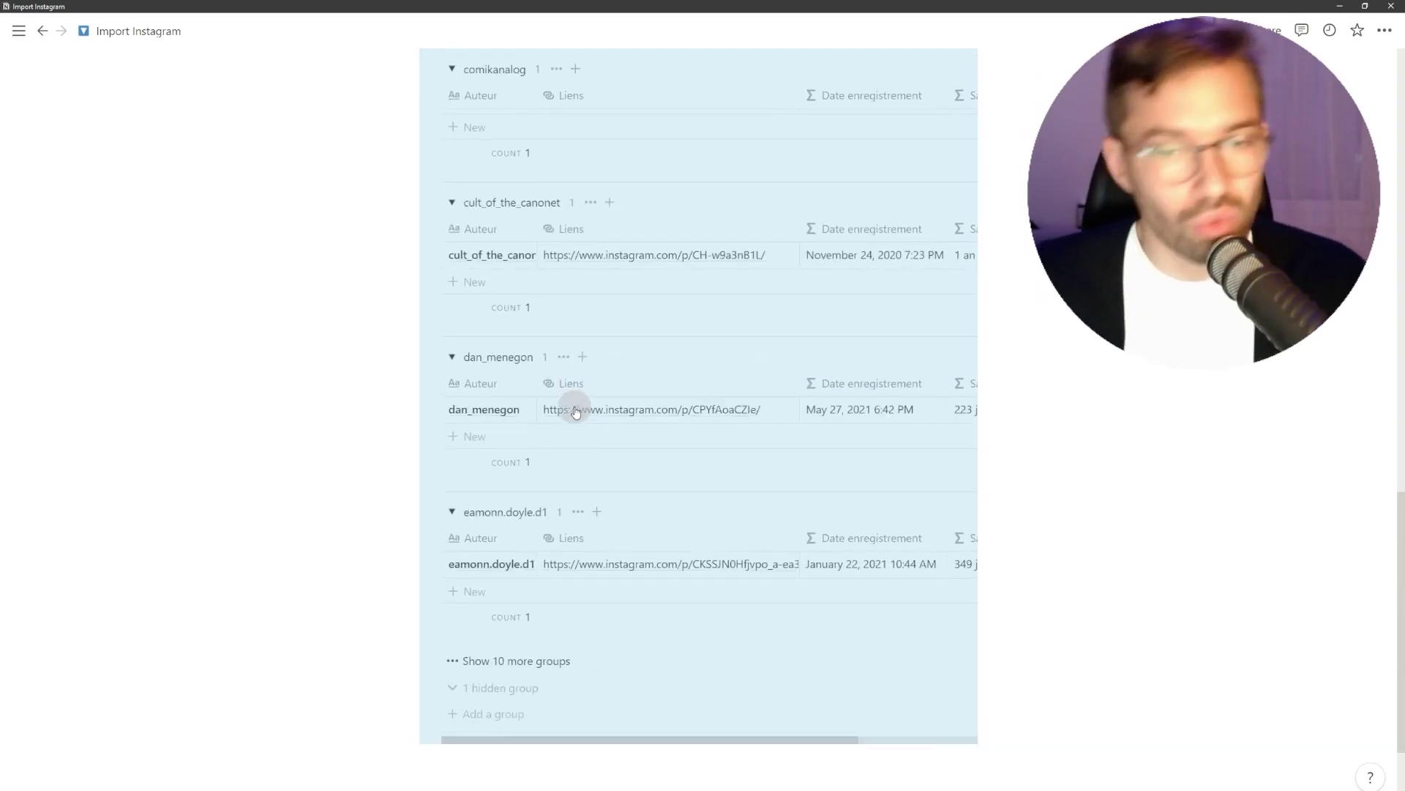
pyautogui.scroll(20, 575, 406)
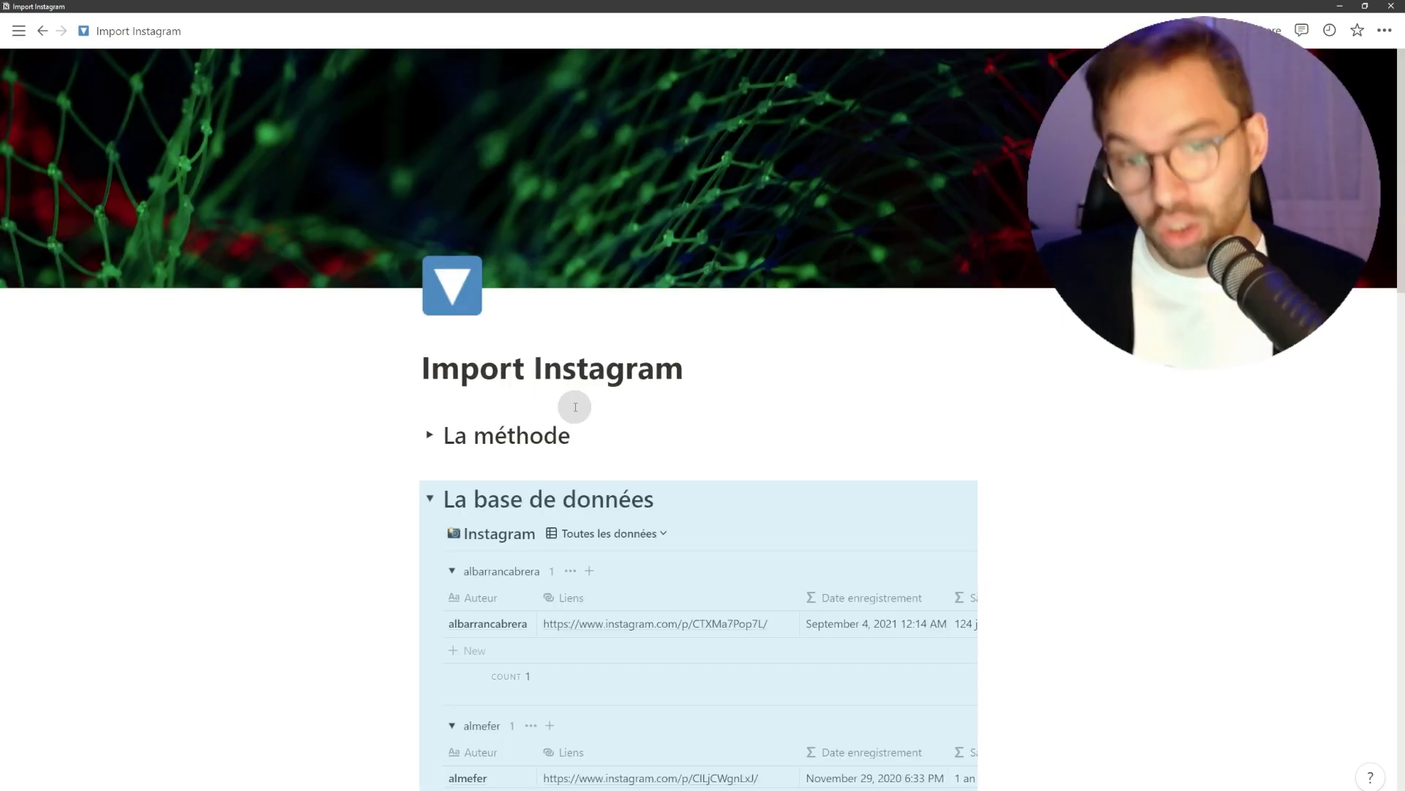